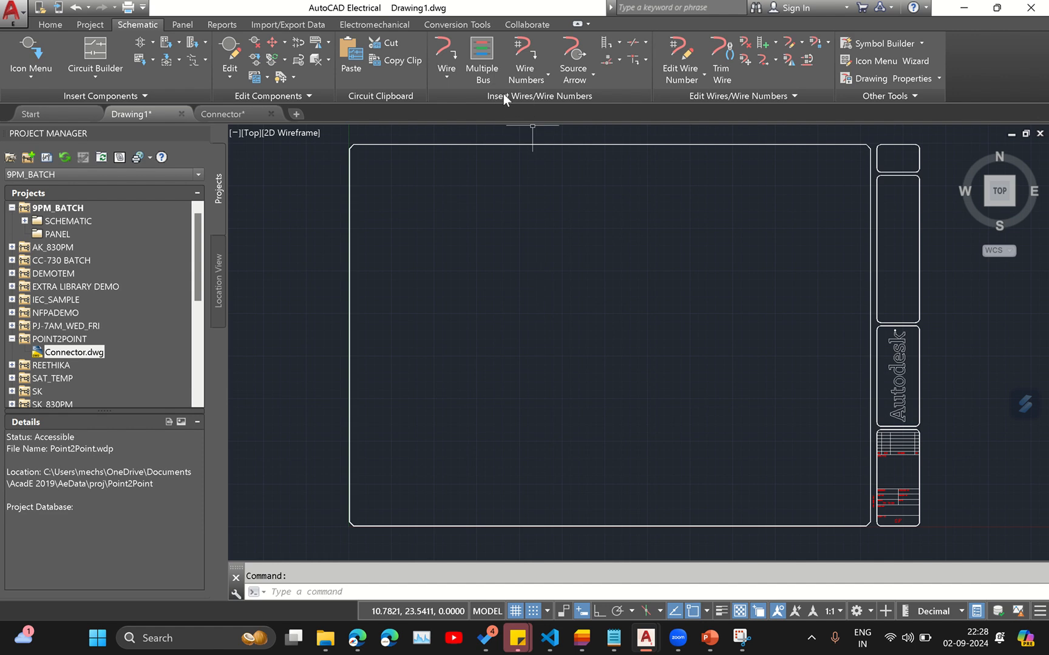
# Step: Insert a single-phase ladder with width 11 and spacing 1, starting its first rung near the upper-left corner of the drawing frame
pyautogui.click(618, 42)
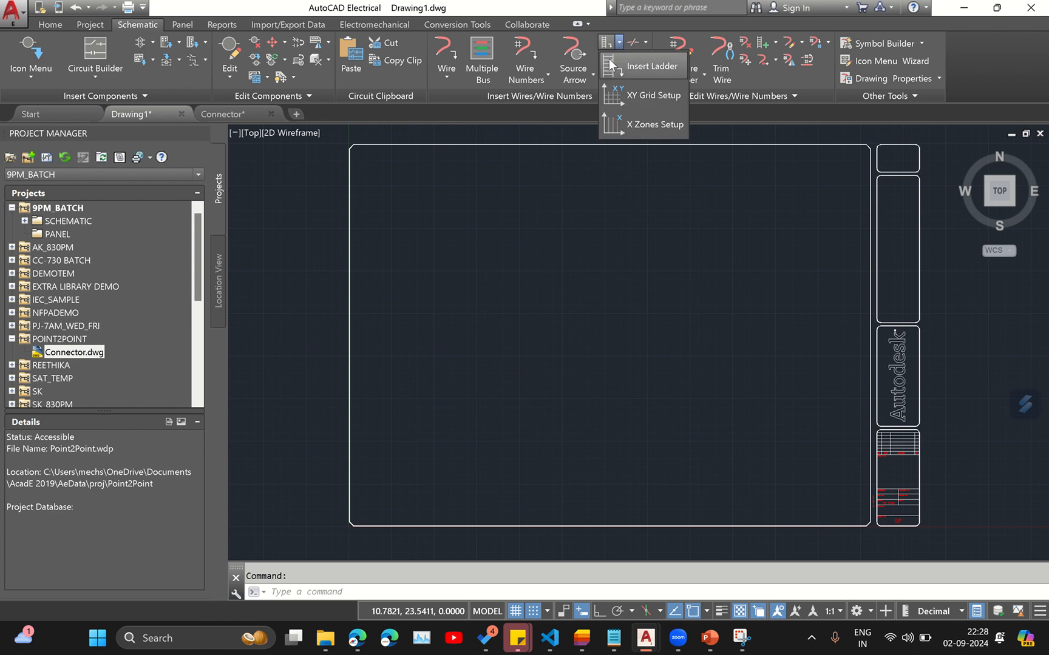
pyautogui.click(647, 71)
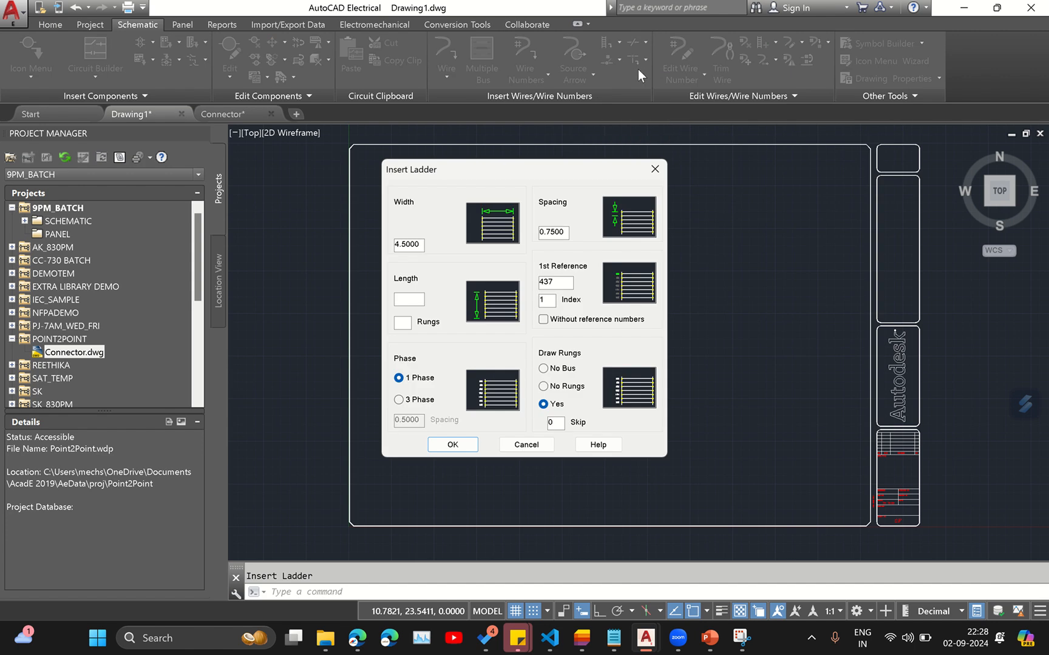
pyautogui.moveTo(419, 243); pyautogui.dragTo(382, 245)
pyautogui.write('11')
pyautogui.moveTo(566, 233); pyautogui.dragTo(539, 232)
pyautogui.write('1')
pyautogui.click(403, 299)
pyautogui.click(403, 320)
pyautogui.click(564, 282)
pyautogui.click(454, 444)
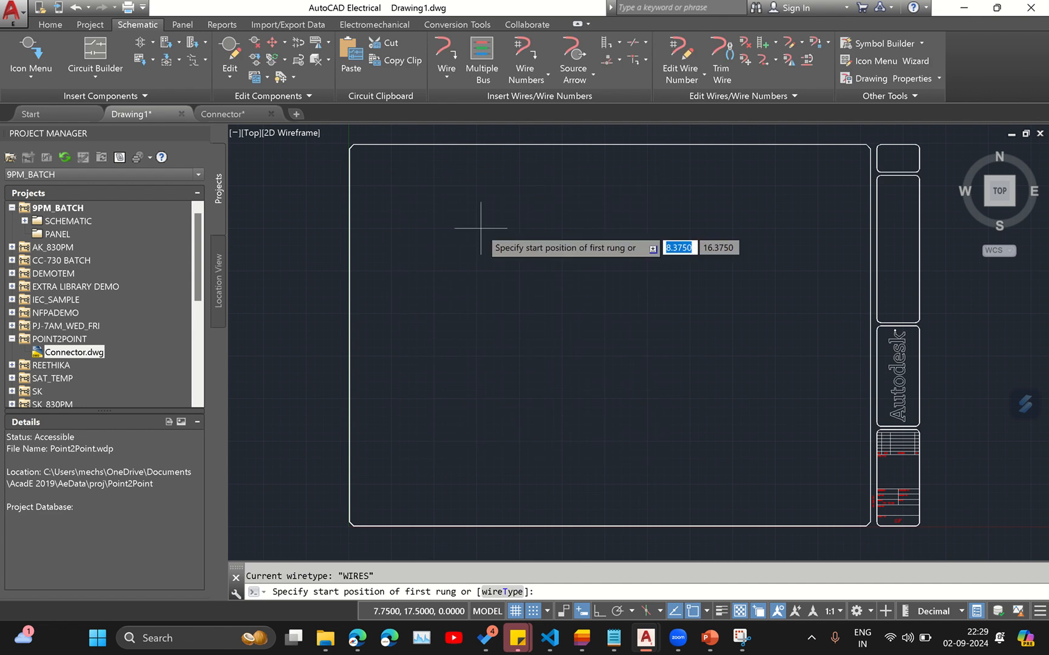
pyautogui.click(380, 178)
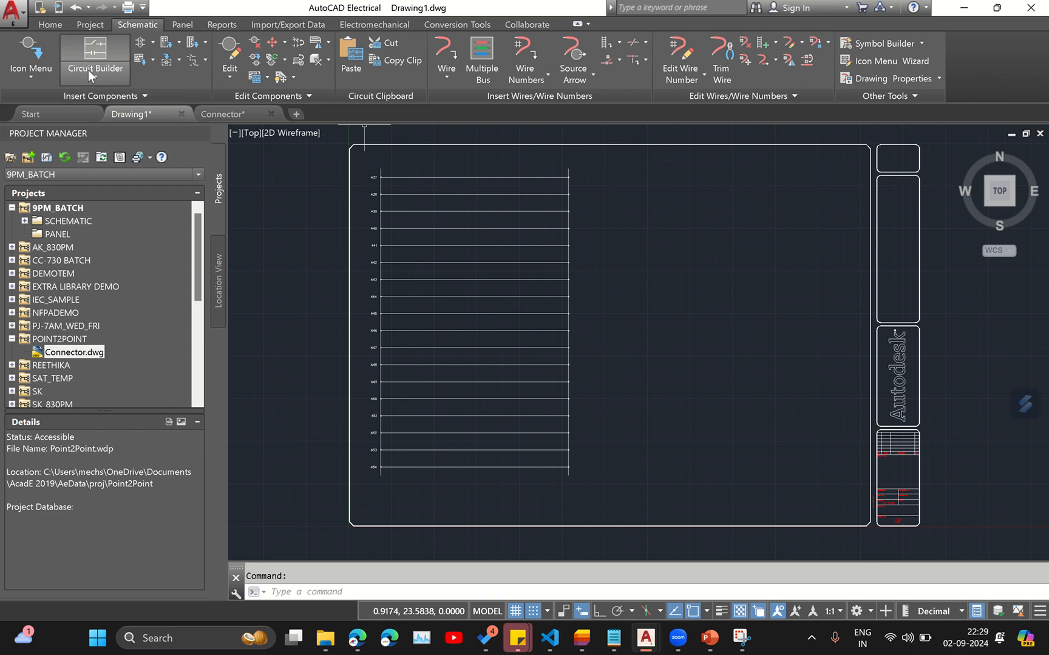
# Step: Start inserting a parametric PLC module and browse the Allen-Bradley 1771 discrete input modules
pyautogui.click(179, 42)
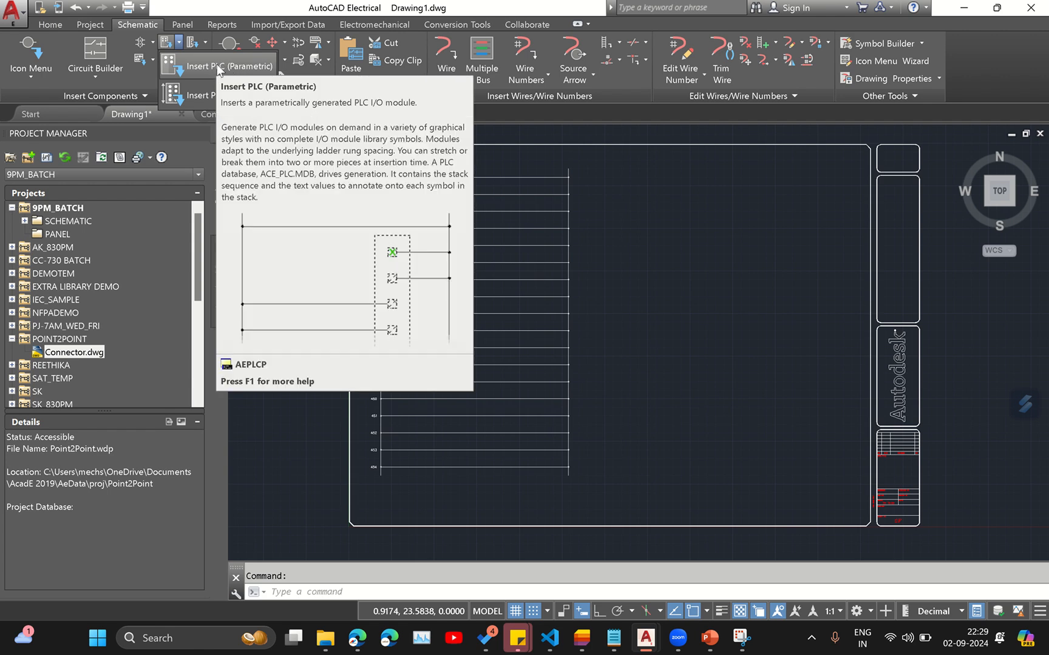
pyautogui.click(214, 67)
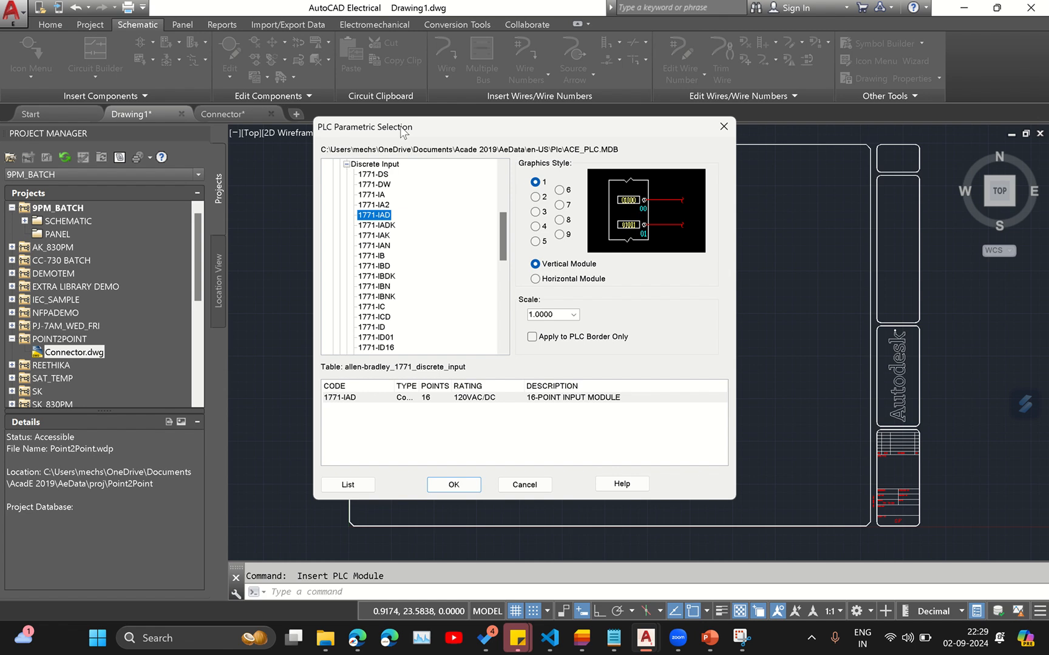
pyautogui.scroll(5, 369, 222)
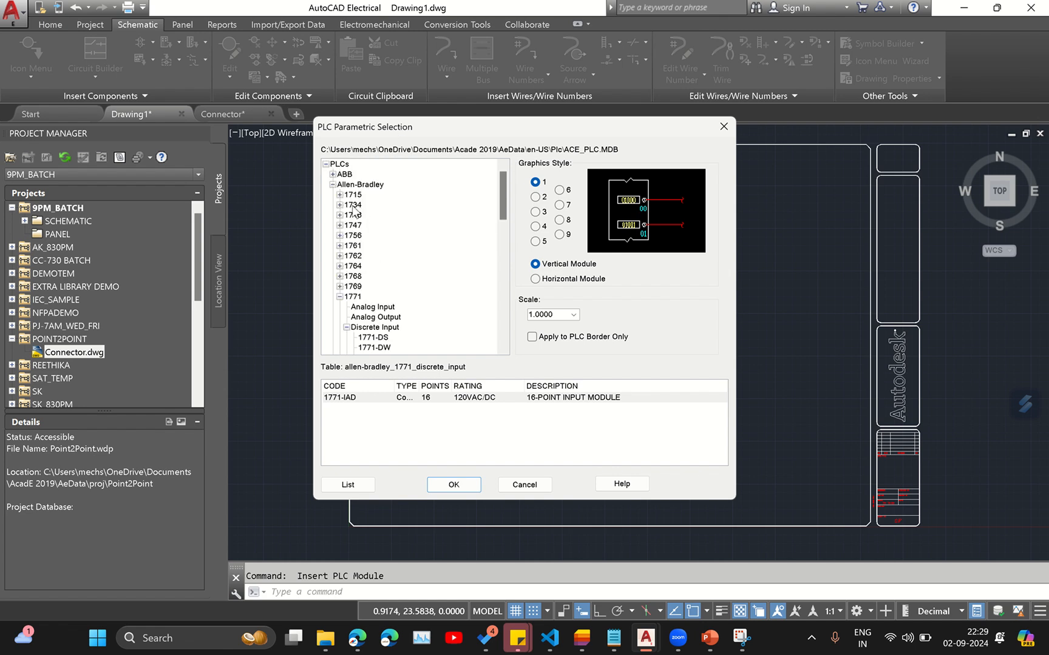
pyautogui.click(332, 184)
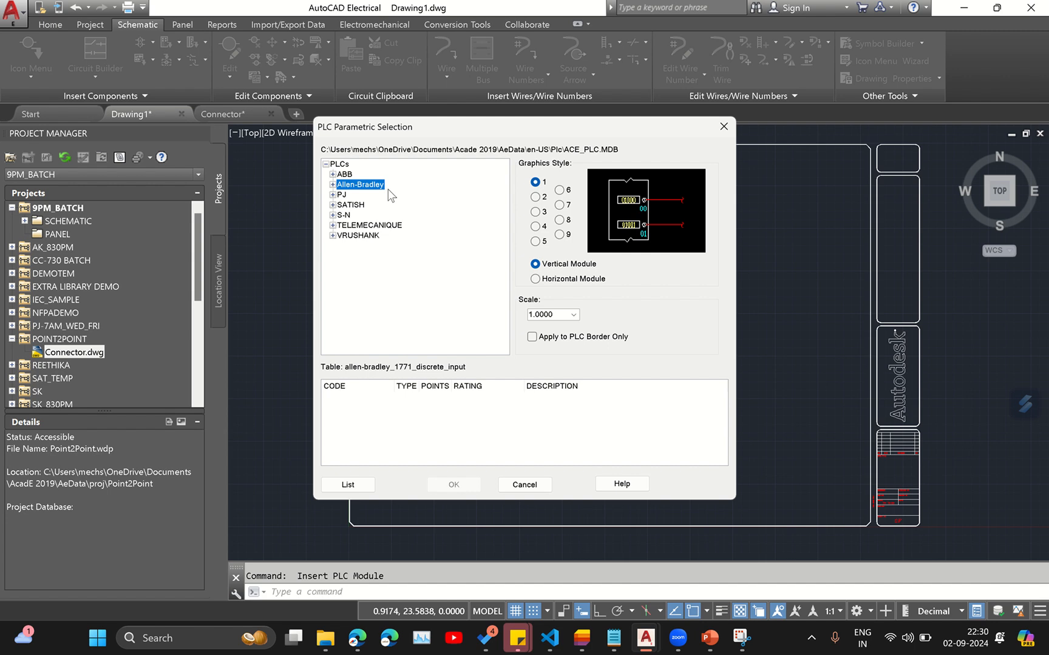
pyautogui.click(333, 184)
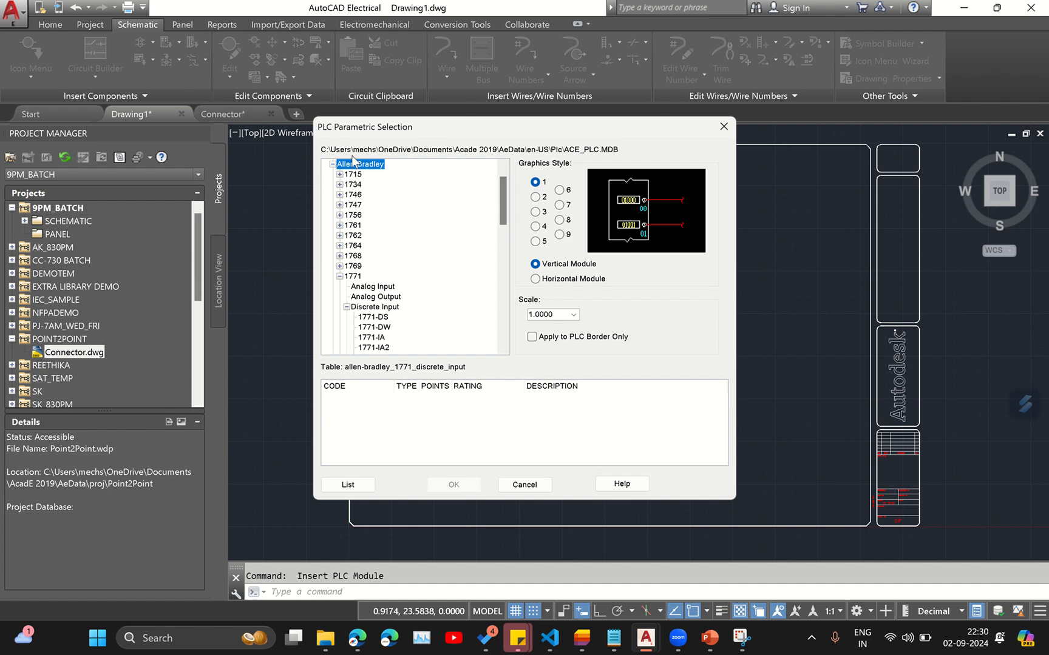
pyautogui.scroll(-1, 395, 279)
pyautogui.scroll(-2, 398, 284)
pyautogui.scroll(5, 379, 240)
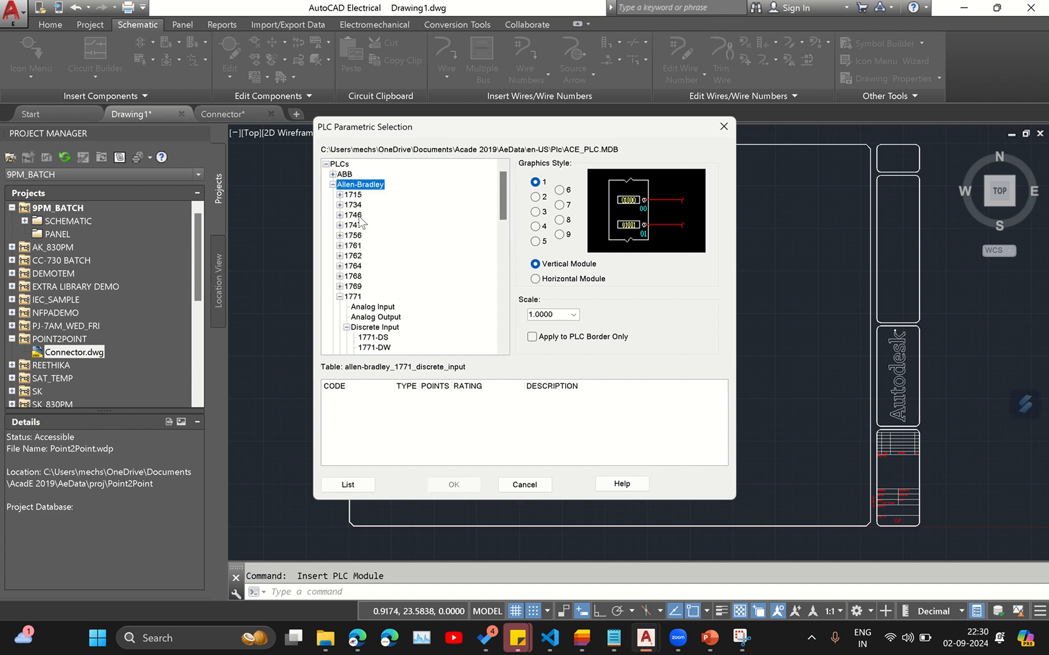
pyautogui.scroll(-1, 409, 285)
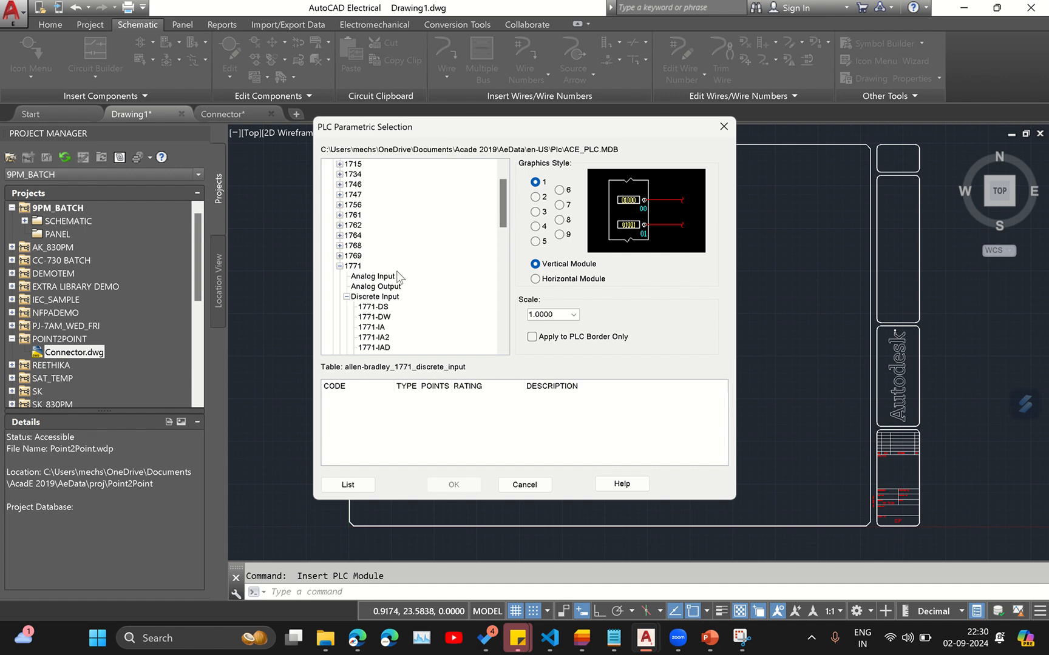
pyautogui.scroll(-2, 400, 276)
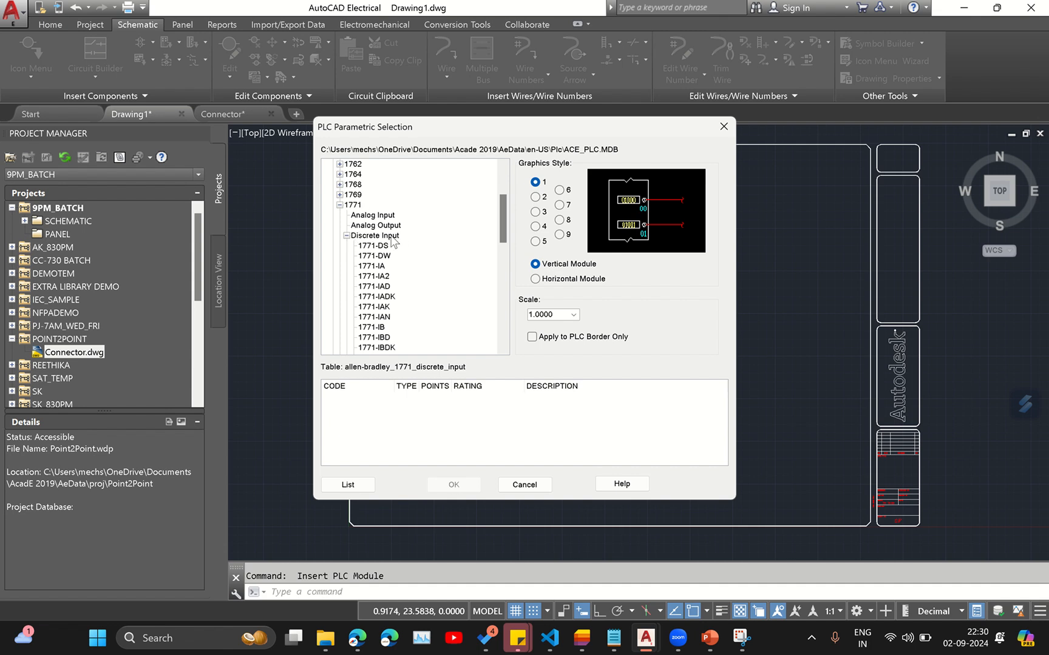
pyautogui.scroll(-3, 394, 267)
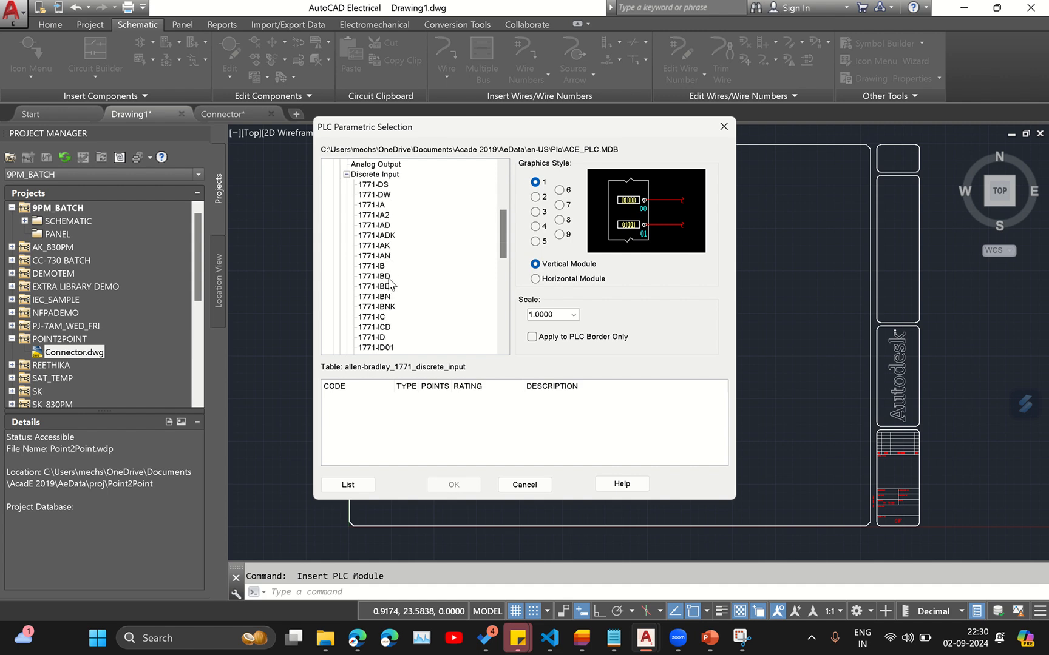
pyautogui.scroll(-3, 397, 309)
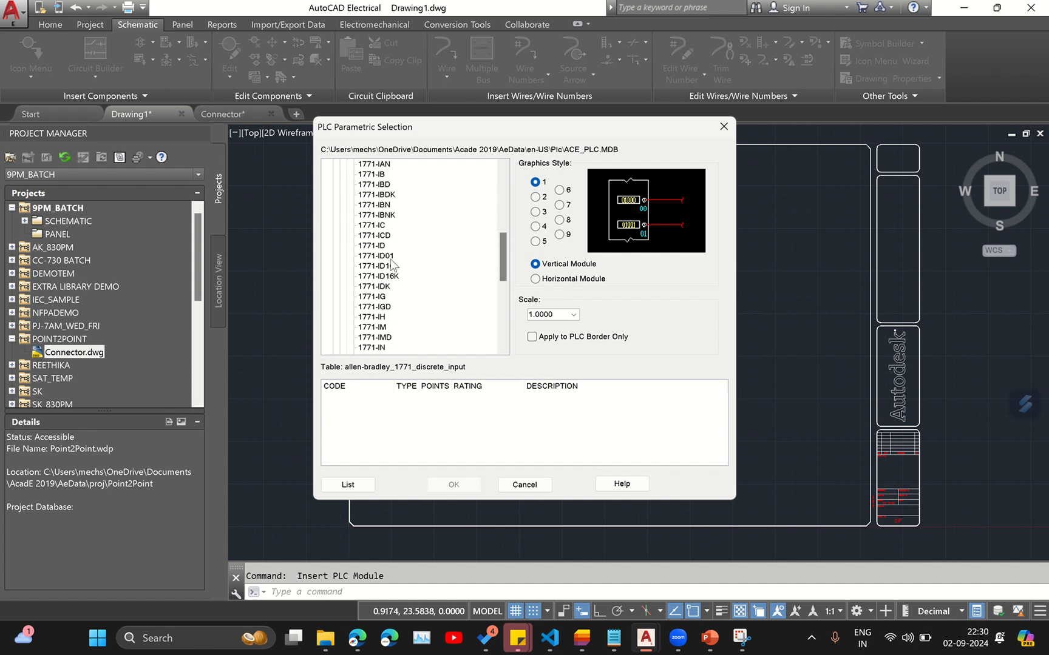
pyautogui.scroll(-3, 395, 278)
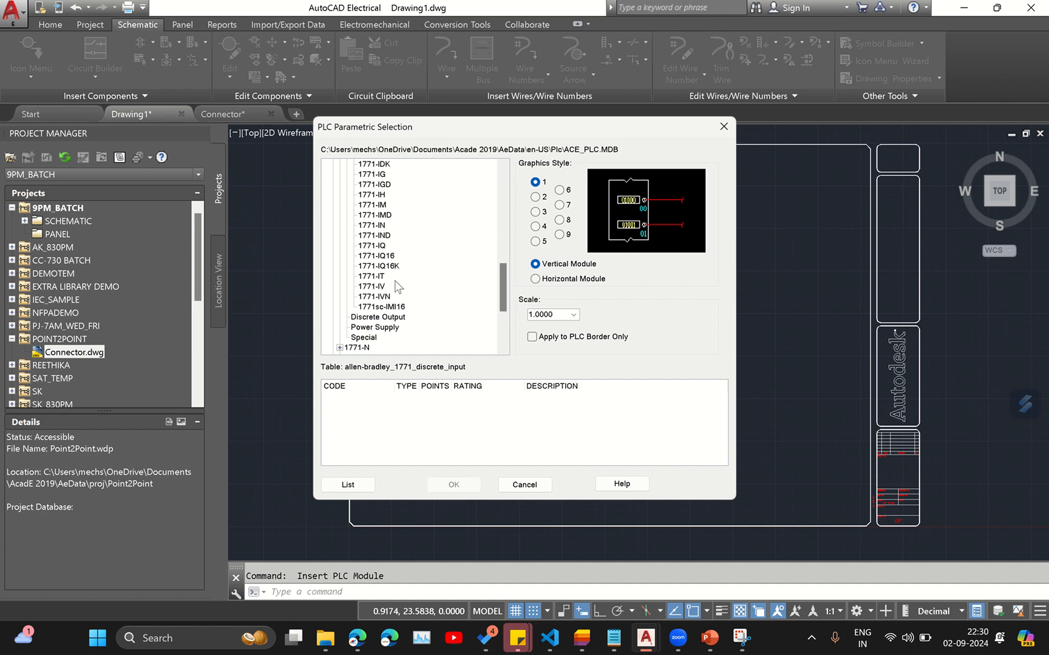
pyautogui.scroll(3, 395, 280)
pyautogui.scroll(3, 393, 258)
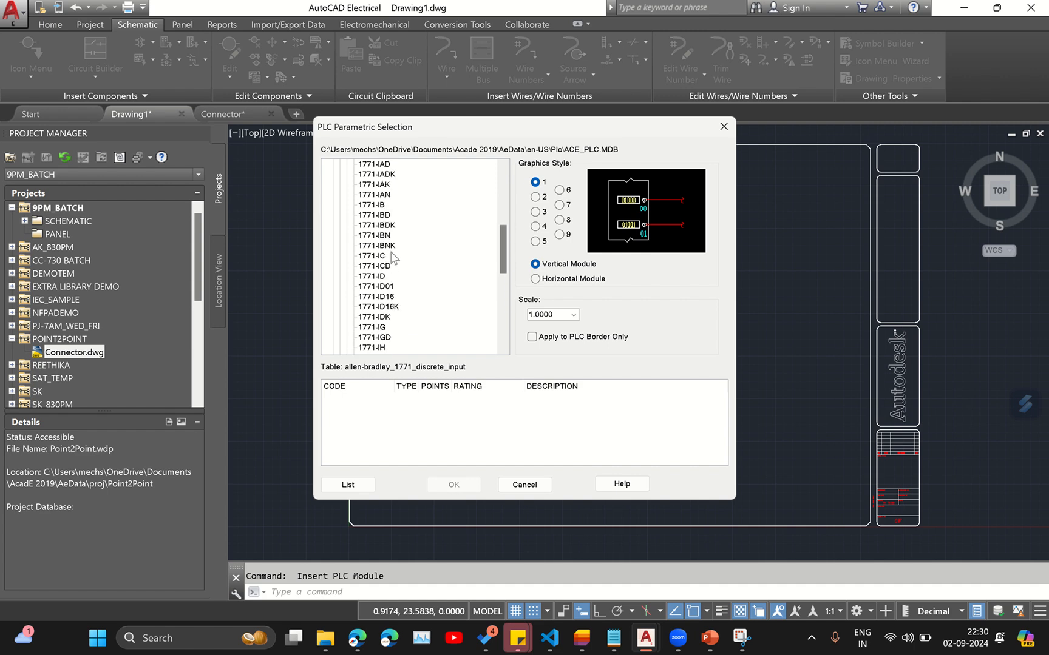
# Step: Choose the 1771-IAD discrete input module and adjust the module table's column widths so its type and points are readable
pyautogui.click(373, 195)
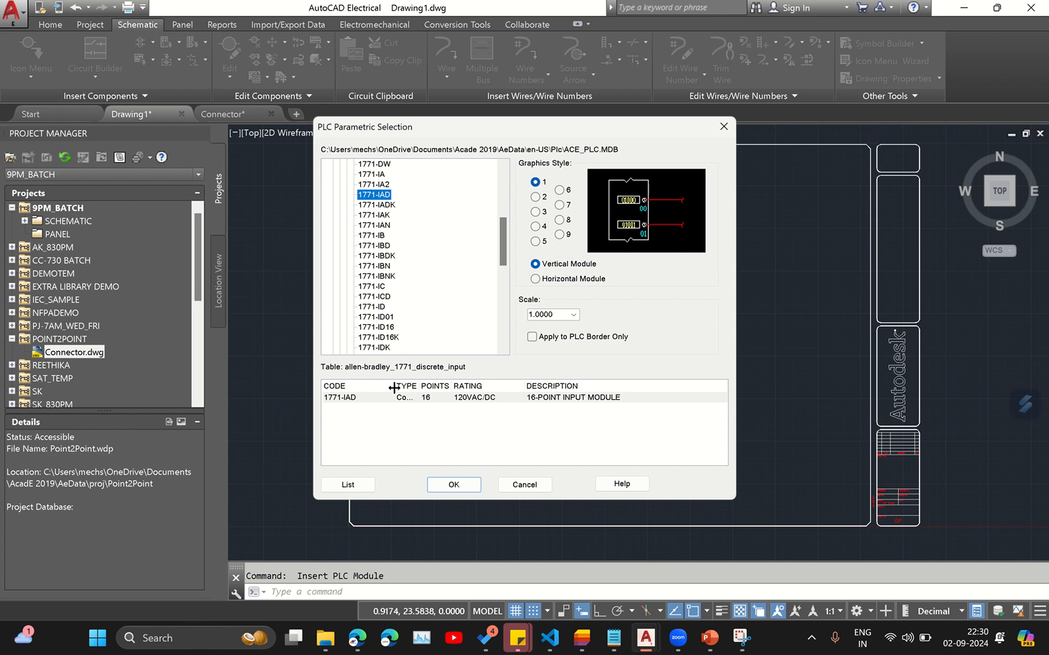
pyautogui.moveTo(394, 386); pyautogui.dragTo(435, 385)
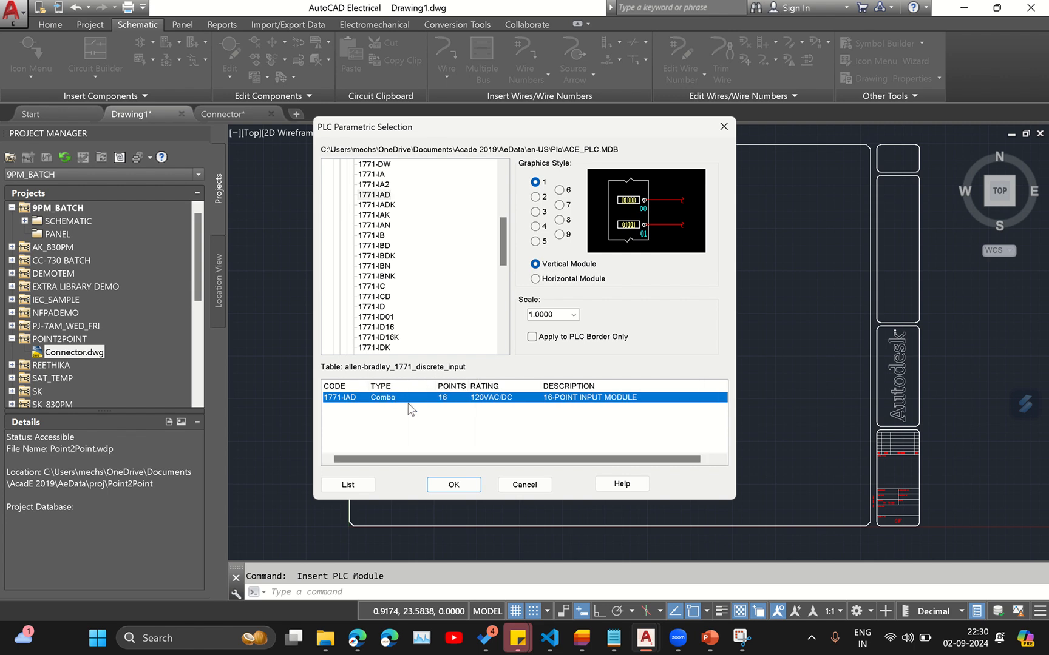
pyautogui.moveTo(467, 386); pyautogui.dragTo(477, 386)
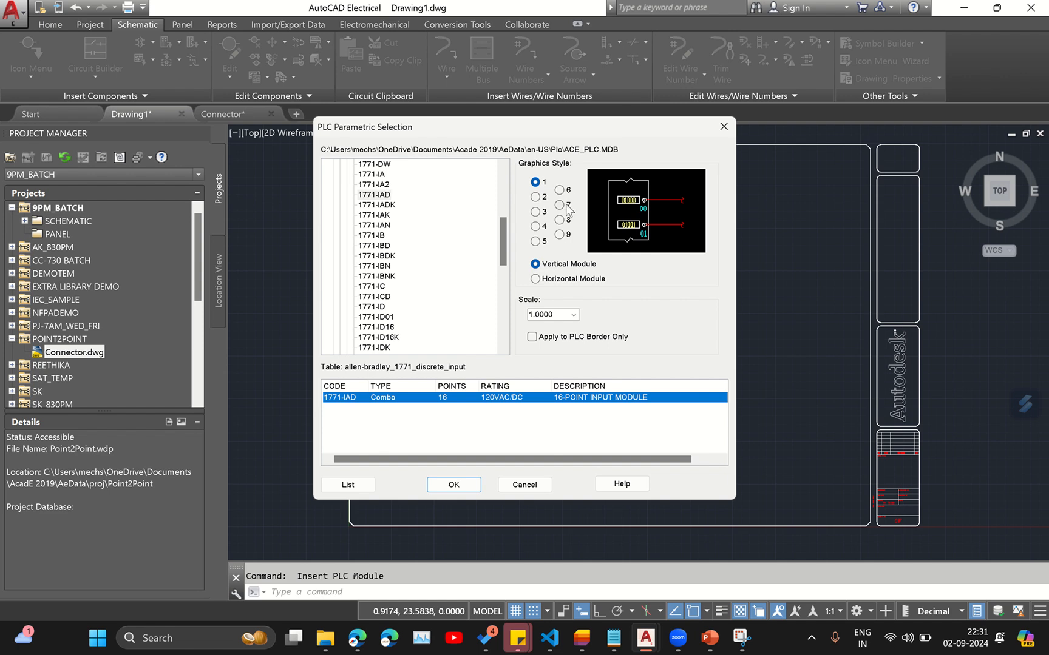
# Step: Set the PLC module to graphics style 2 with a vertical orientation
pyautogui.click(535, 197)
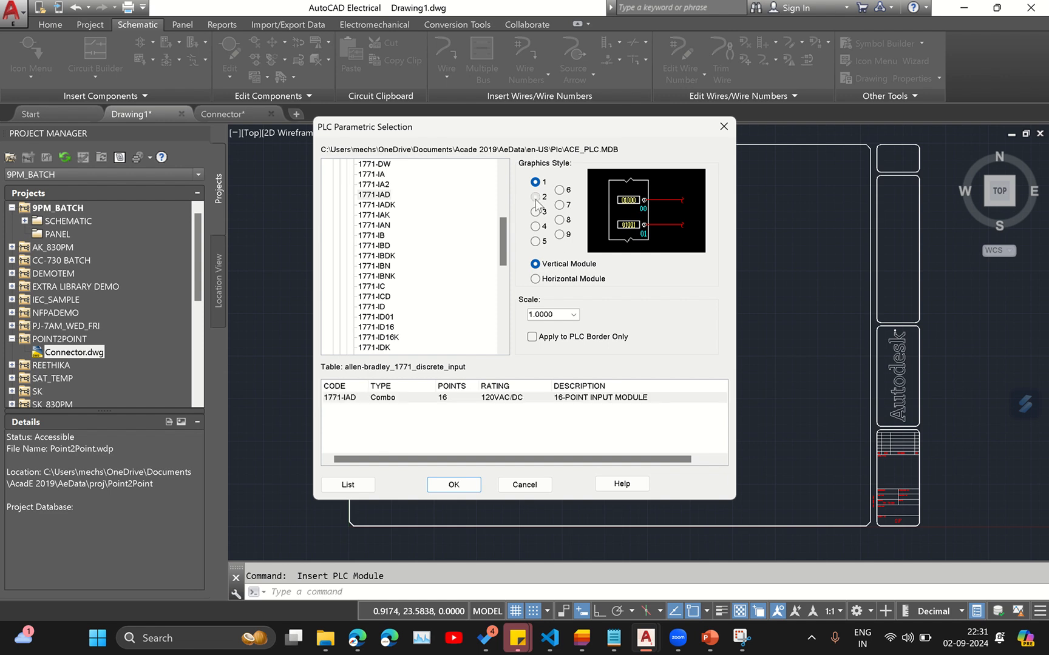
pyautogui.click(535, 211)
pyautogui.click(537, 196)
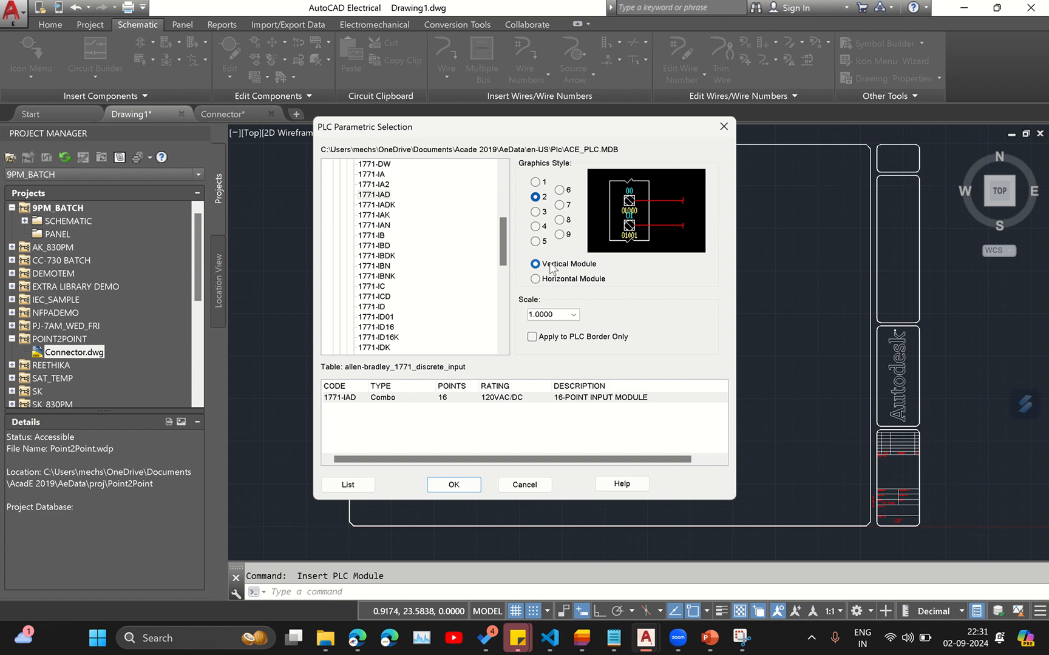
pyautogui.click(535, 264)
pyautogui.click(535, 280)
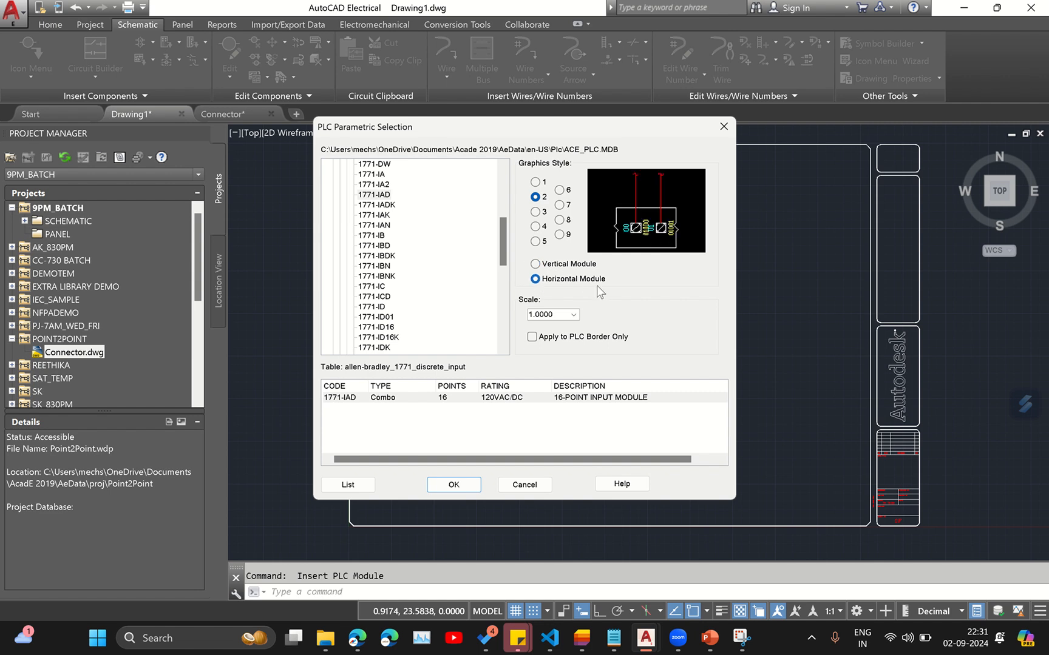
pyautogui.press('Up')
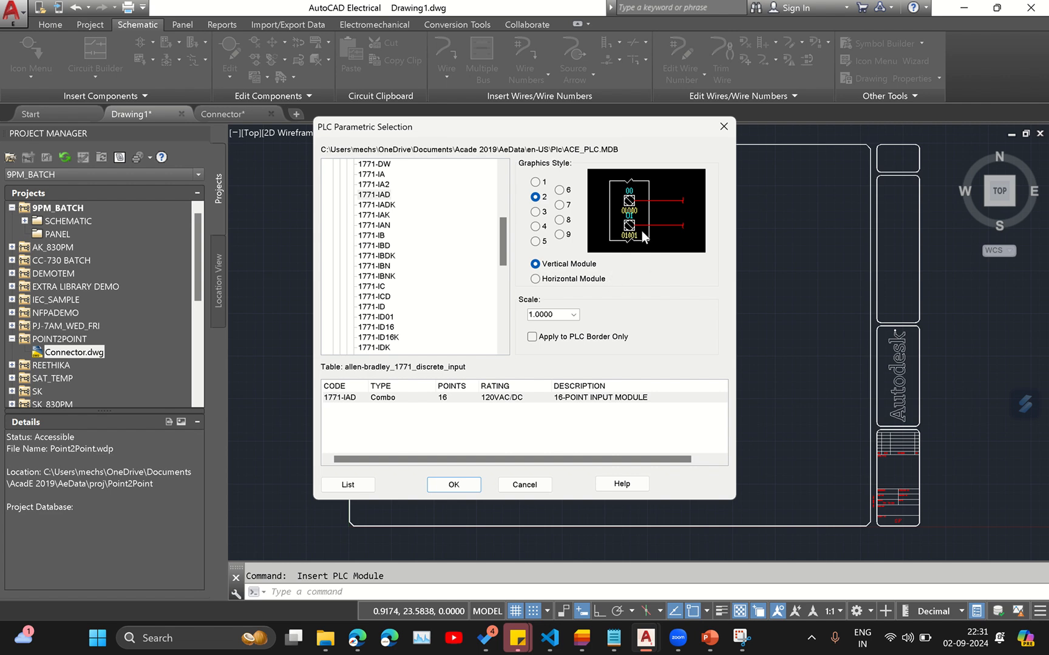
# Step: Accept the module selection at scale 1.0000 and place the module on the ladder's first rung, close to its right rail
pyautogui.click(573, 314)
pyautogui.click(573, 316)
pyautogui.moveTo(573, 125); pyautogui.dragTo(686, 103)
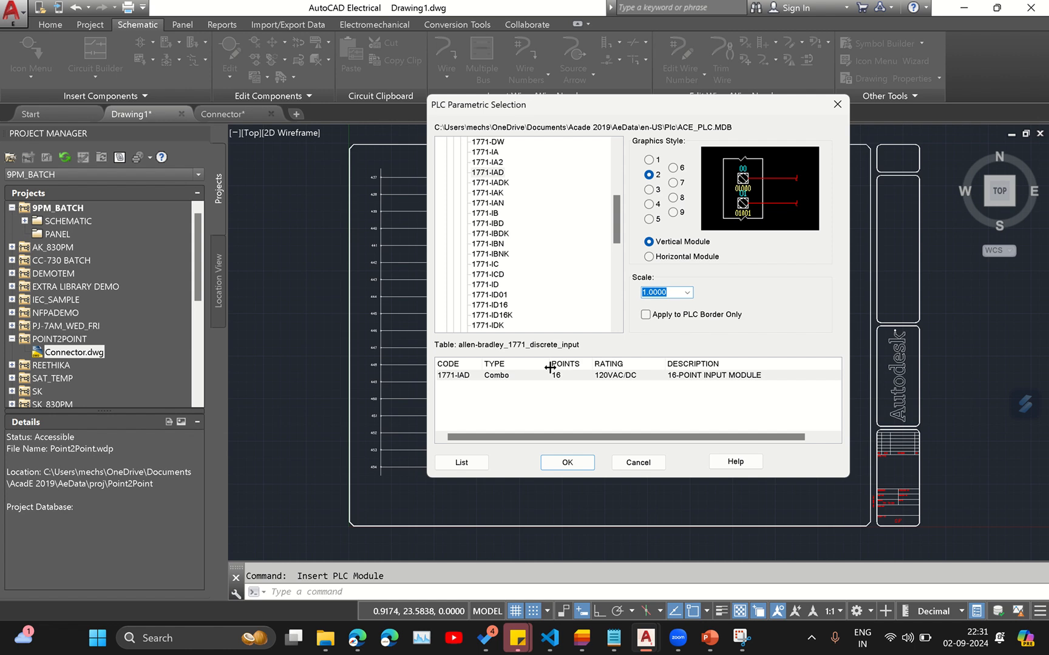
pyautogui.click(566, 463)
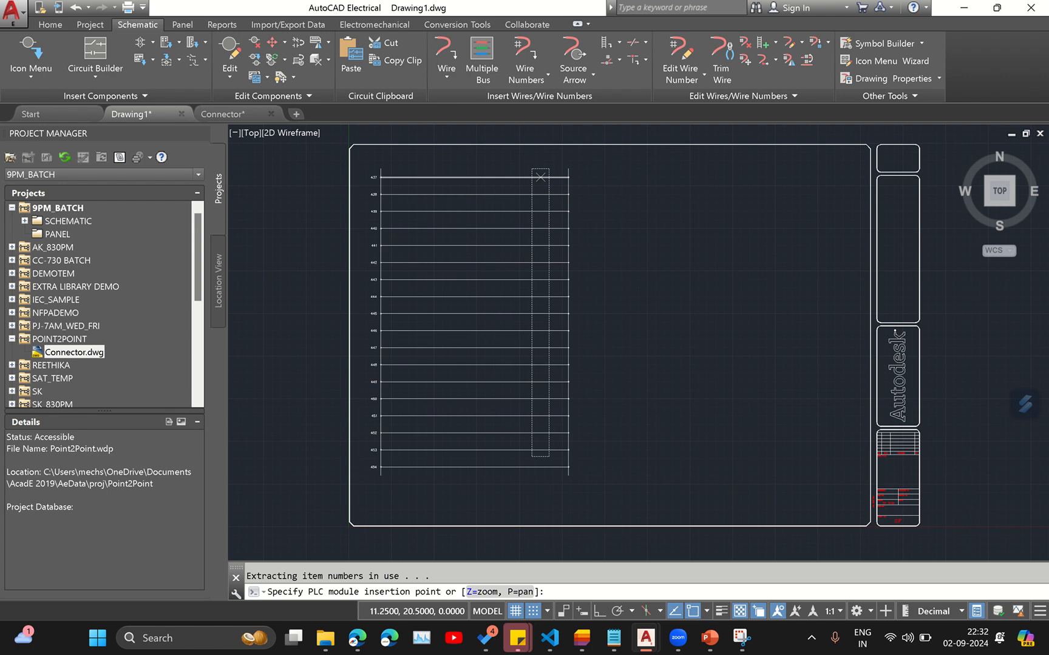
pyautogui.click(532, 176)
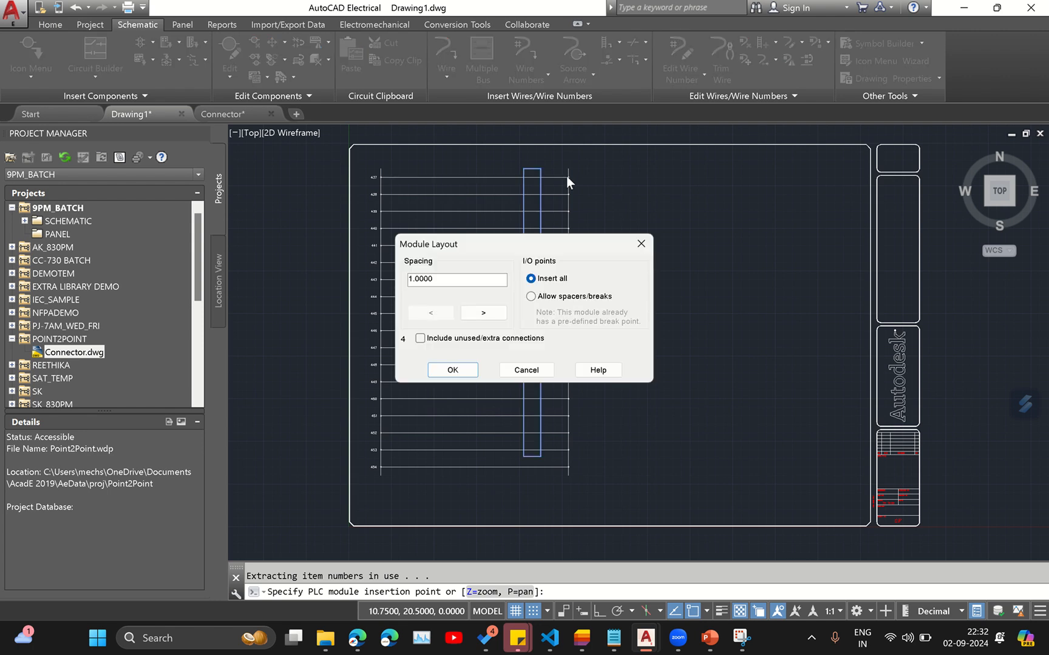
pyautogui.moveTo(545, 237); pyautogui.dragTo(674, 195)
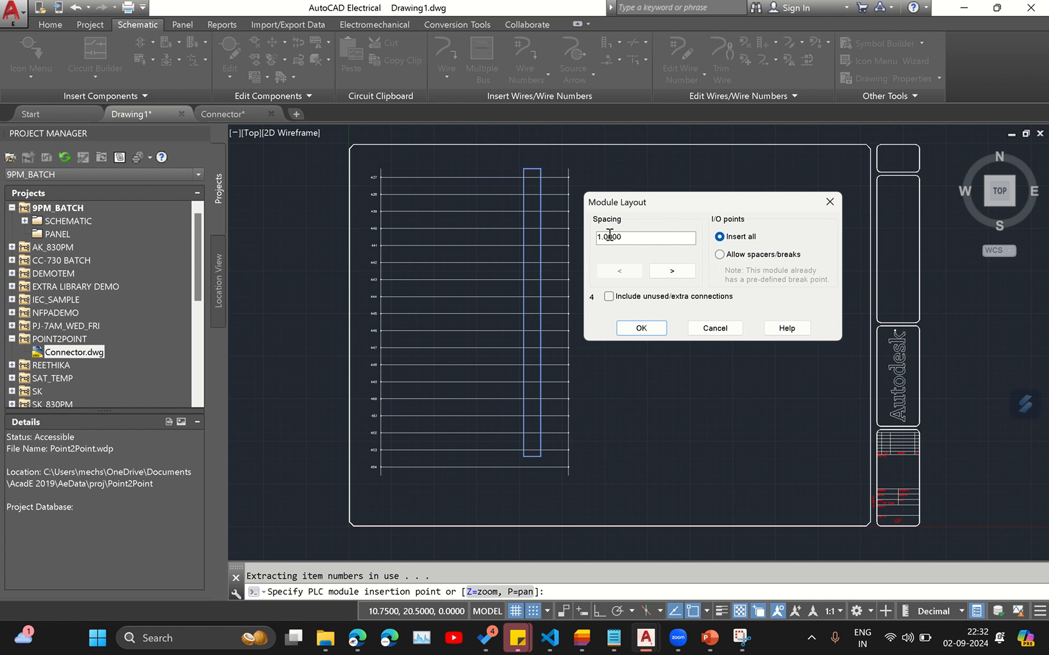
pyautogui.moveTo(650, 237); pyautogui.dragTo(552, 225)
pyautogui.click(631, 237)
pyautogui.moveTo(628, 237); pyautogui.dragTo(580, 237)
pyautogui.click(624, 237)
pyautogui.doubleClick(624, 236)
pyautogui.moveTo(737, 199); pyautogui.dragTo(752, 188)
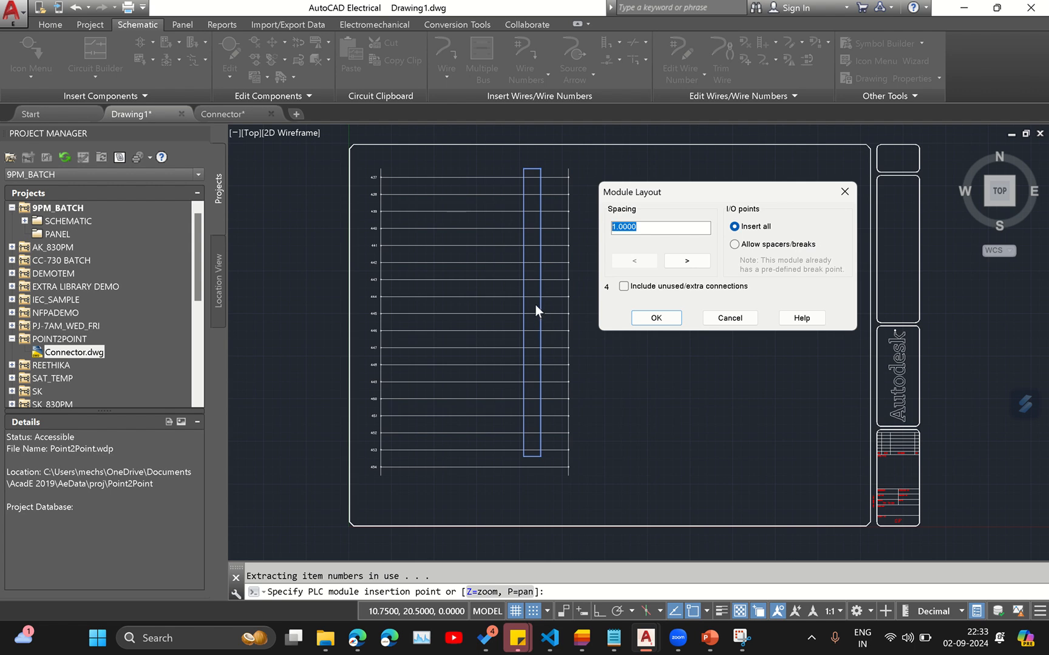
# Step: Accept the module layout with spacing 1.0000 and all I/O points inserted, leaving out the unused extra connections
pyautogui.click(752, 245)
pyautogui.click(748, 234)
pyautogui.click(646, 285)
pyautogui.moveTo(643, 192); pyautogui.dragTo(440, 244)
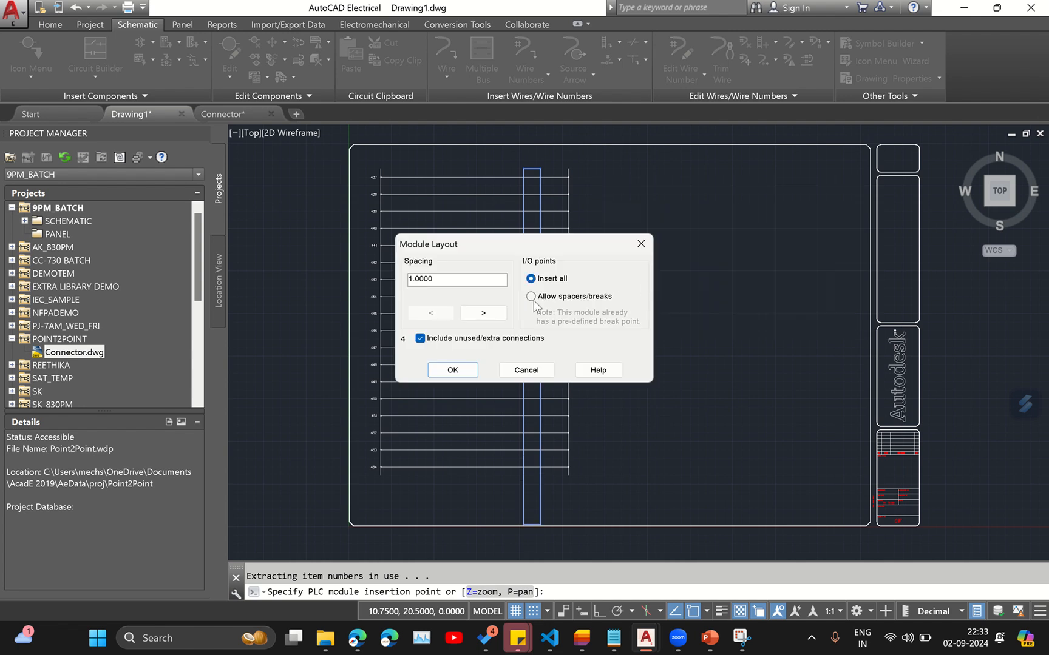
pyautogui.moveTo(513, 243); pyautogui.dragTo(701, 218)
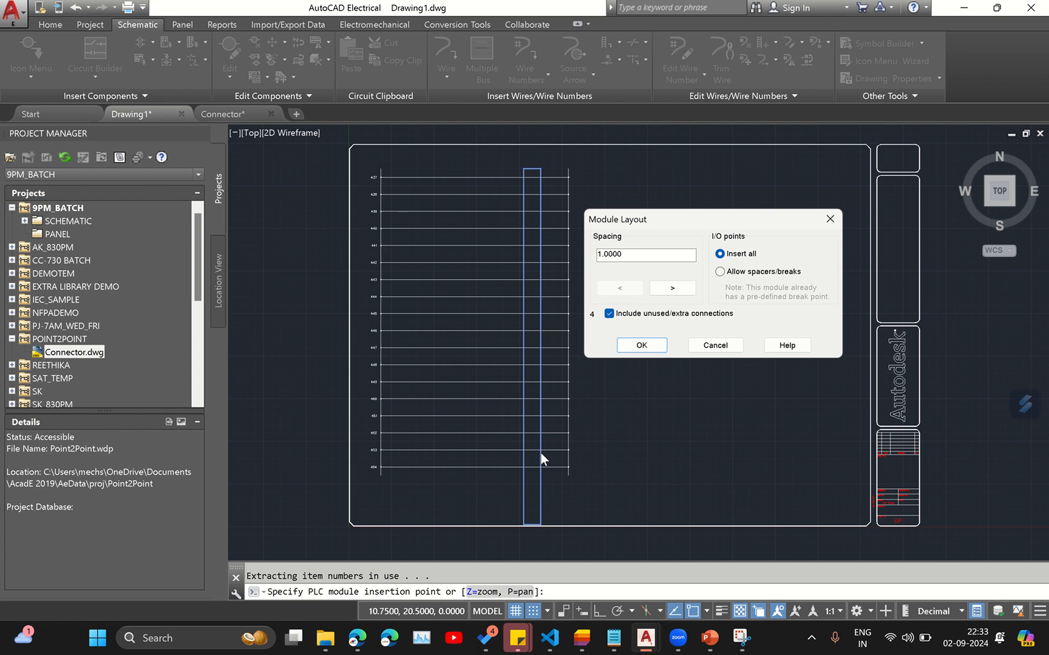
pyautogui.click(608, 313)
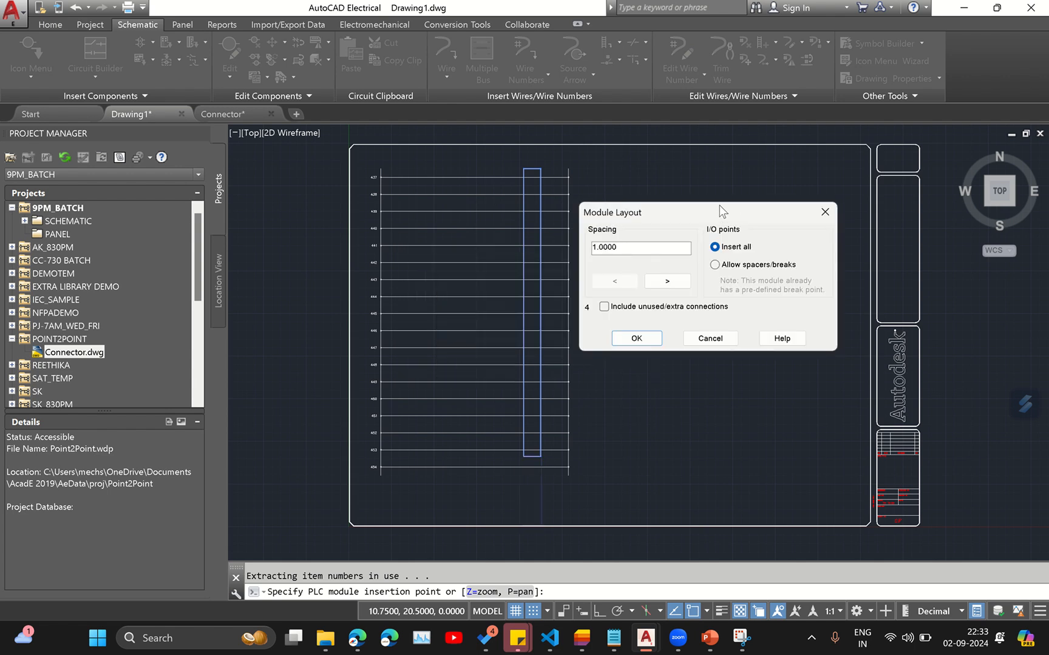
pyautogui.click(636, 339)
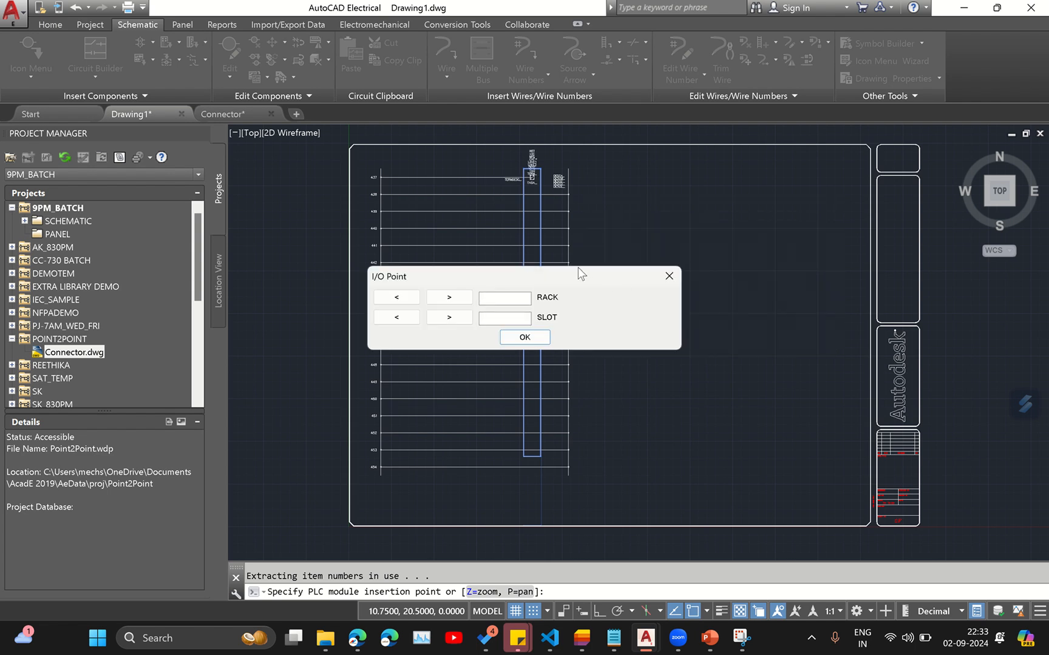
# Step: Assign rack 00 and slot 01 to the PLC module, keeping the dialog clear of the ladder
pyautogui.moveTo(578, 267); pyautogui.dragTo(773, 226)
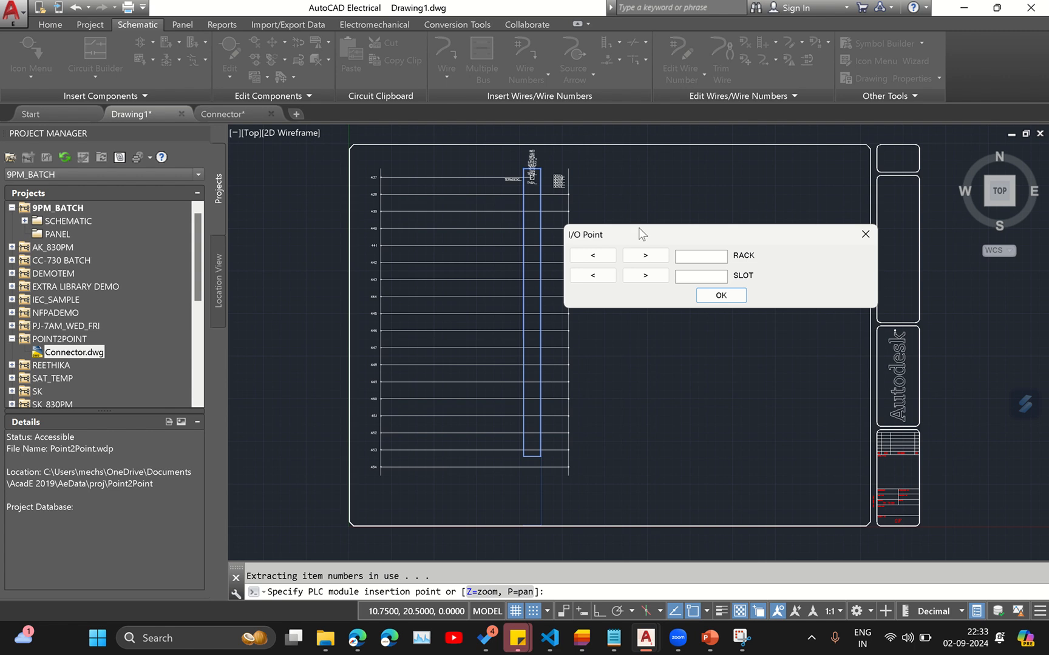
pyautogui.moveTo(638, 228); pyautogui.dragTo(676, 197)
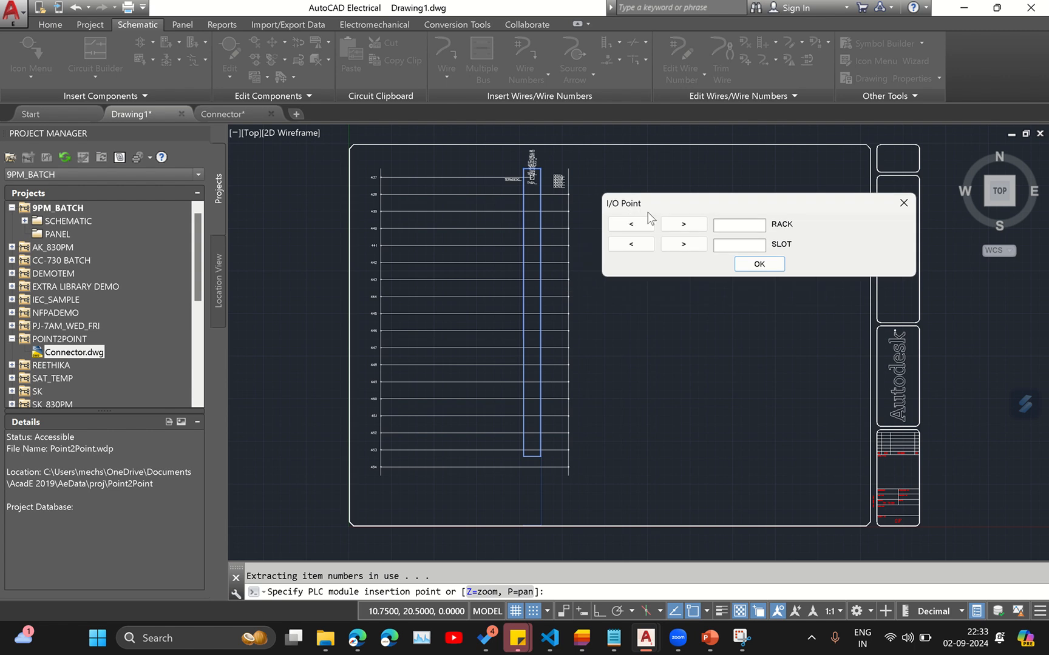
pyautogui.click(725, 228)
pyautogui.click(739, 248)
pyautogui.click(742, 224)
pyautogui.write('00')
pyautogui.click(735, 249)
pyautogui.write('01')
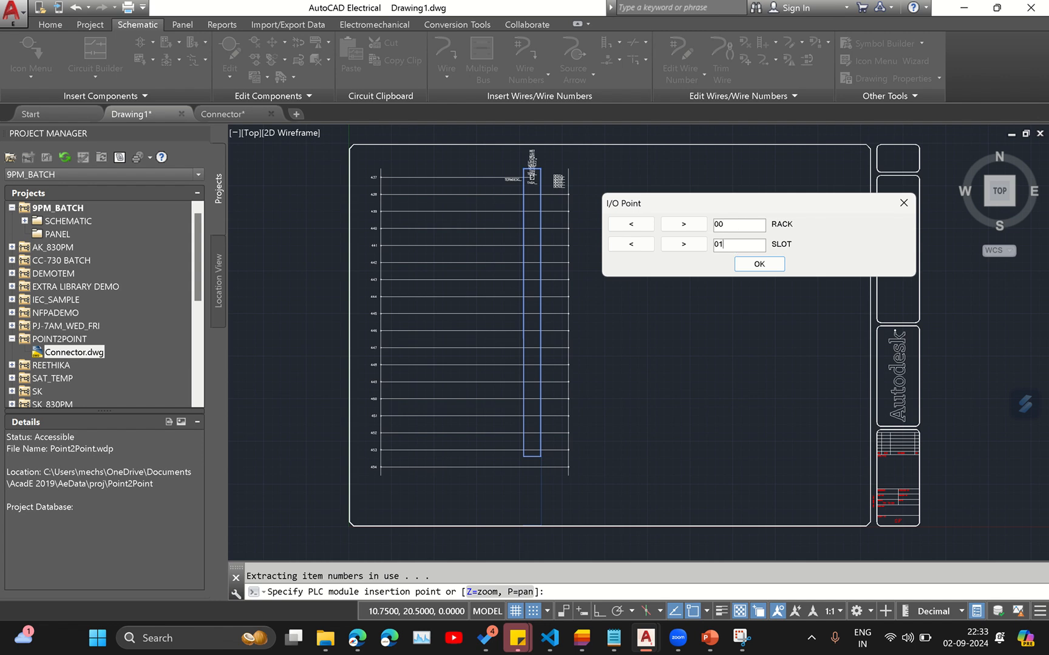
pyautogui.click(762, 265)
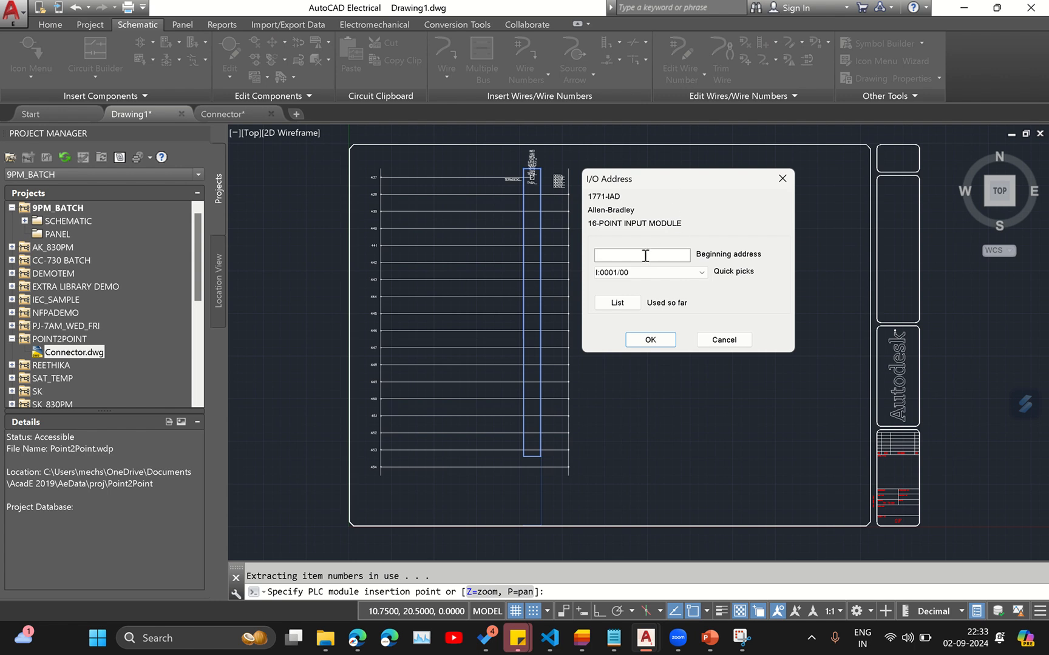
# Step: Set the module's beginning address to I:001/00 and continue the addresses after I:001/07 in octal numbering
pyautogui.click(688, 273)
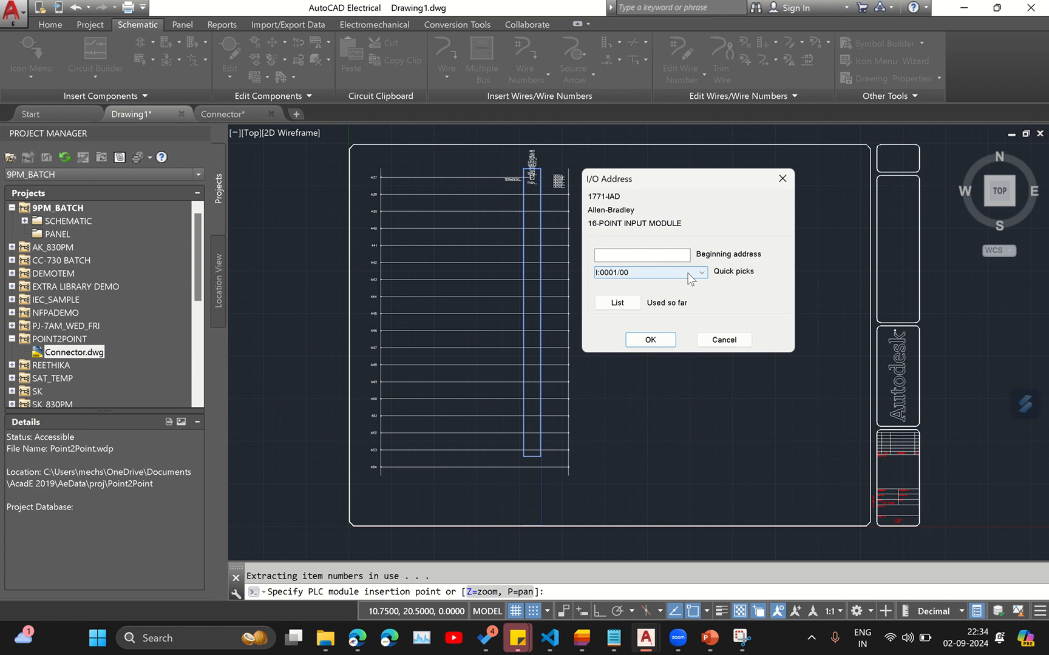
pyautogui.click(660, 273)
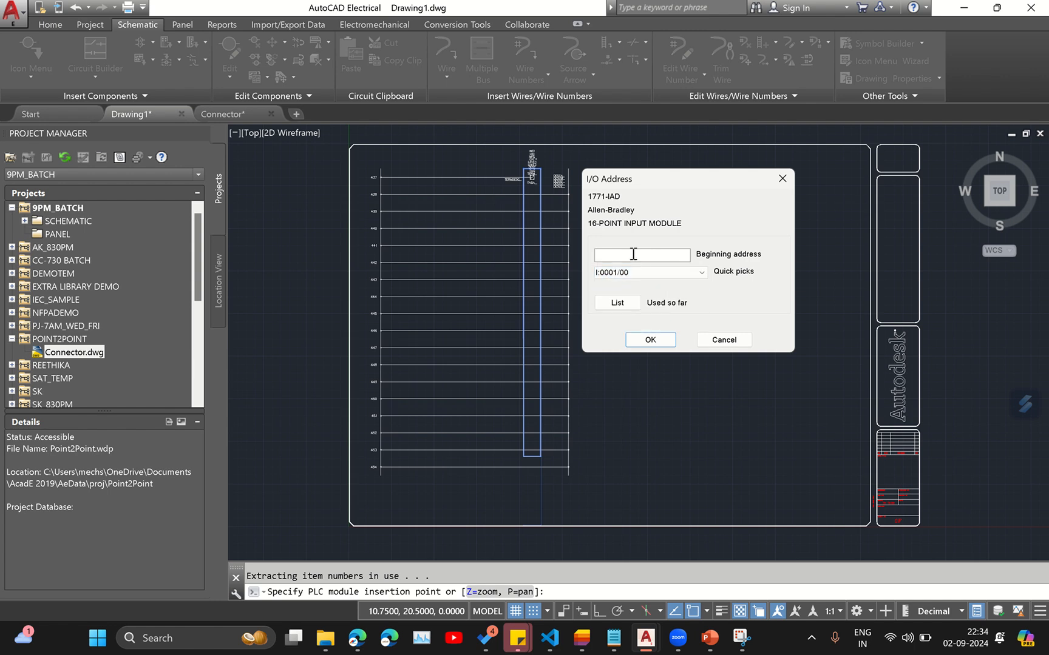
pyautogui.write('I:001/00')
pyautogui.click(648, 340)
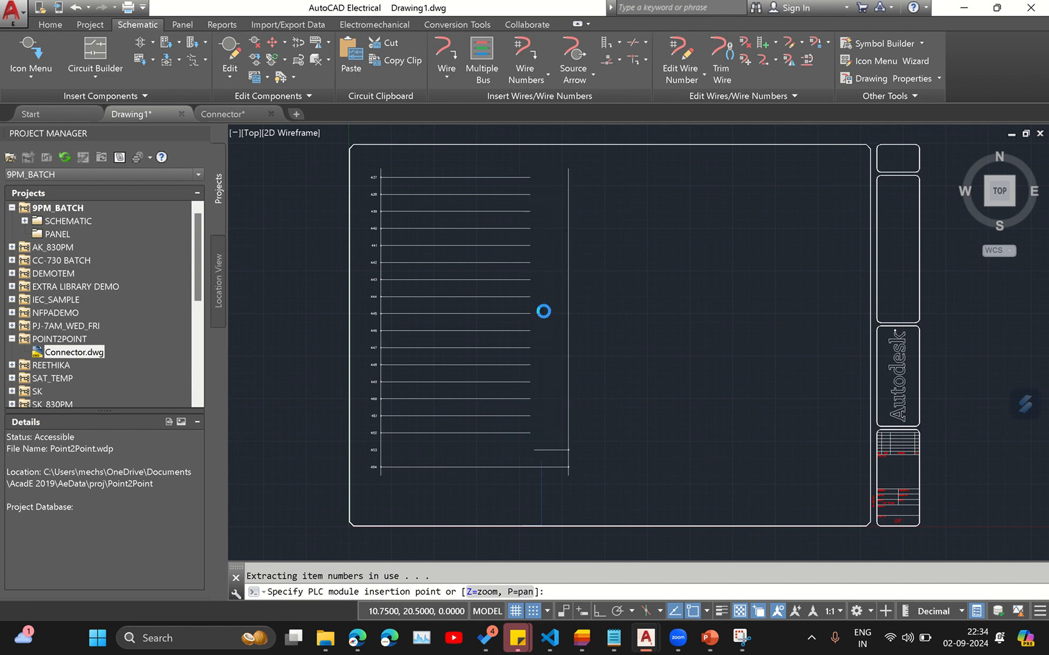
pyautogui.moveTo(529, 288); pyautogui.dragTo(713, 259)
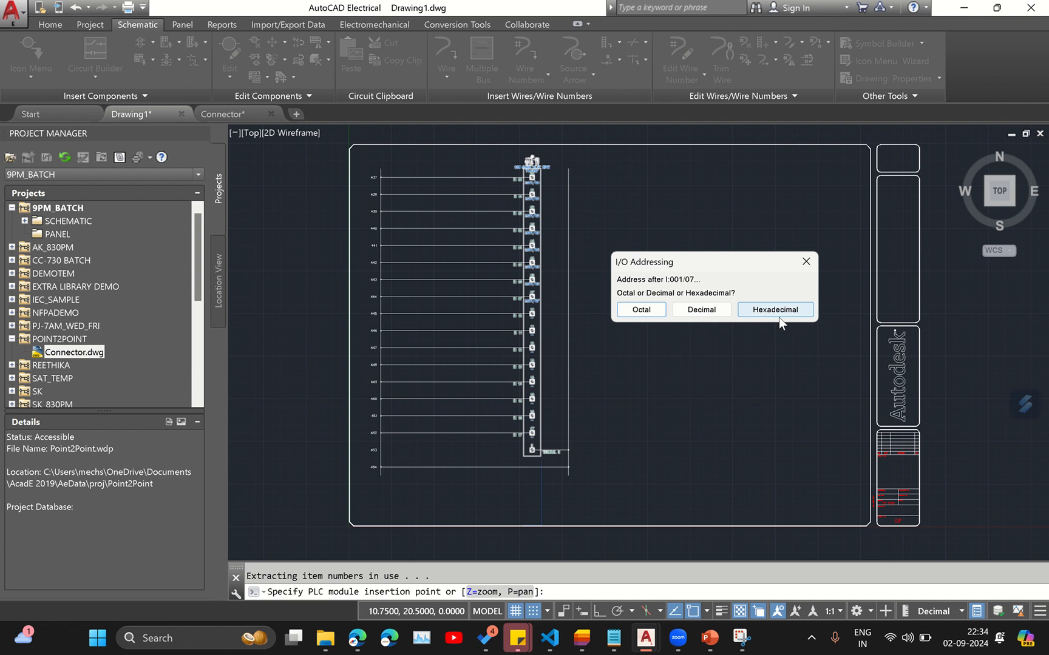
pyautogui.click(641, 310)
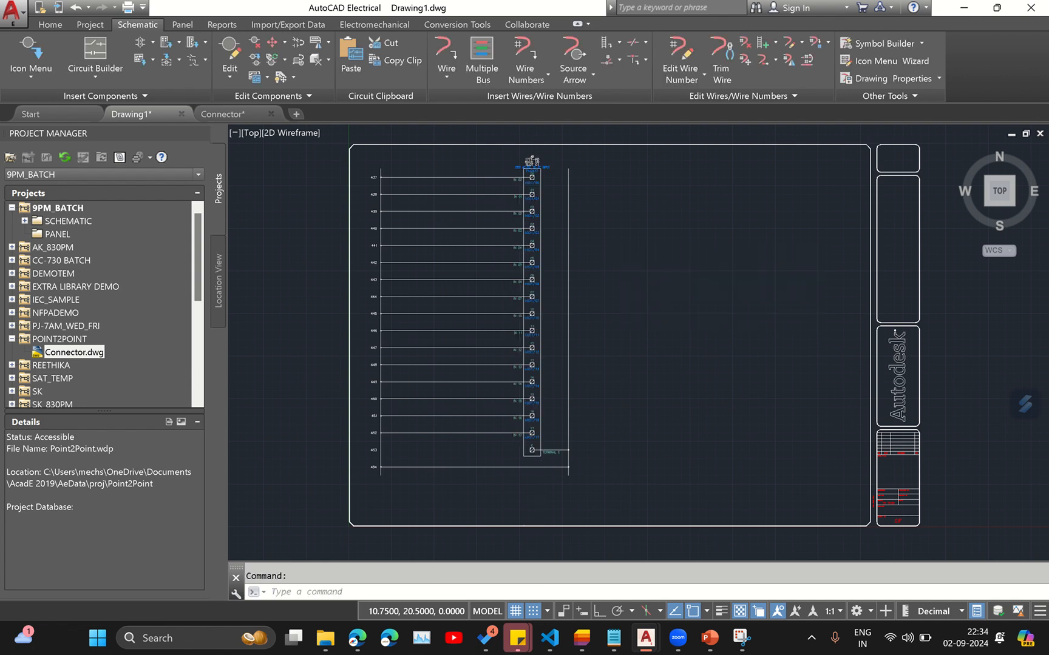
# Step: Open the inserted 1771-IAD PLC module for component editing
pyautogui.press('F12')
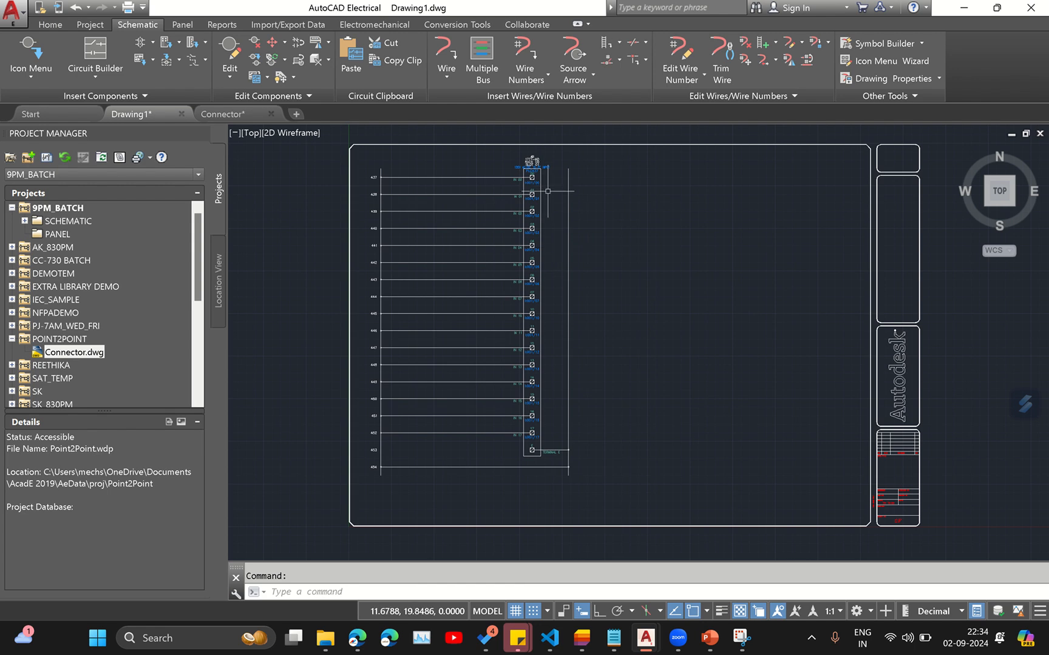
pyautogui.moveTo(566, 172); pyautogui.dragTo(562, 206, button='middle')
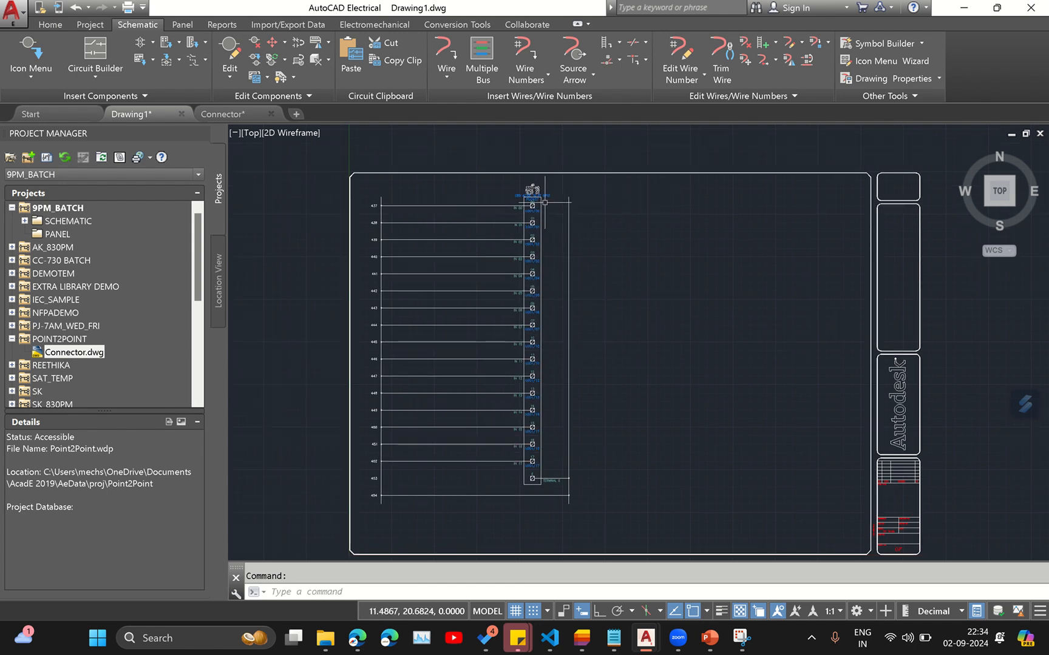
pyautogui.scroll(6, 538, 210)
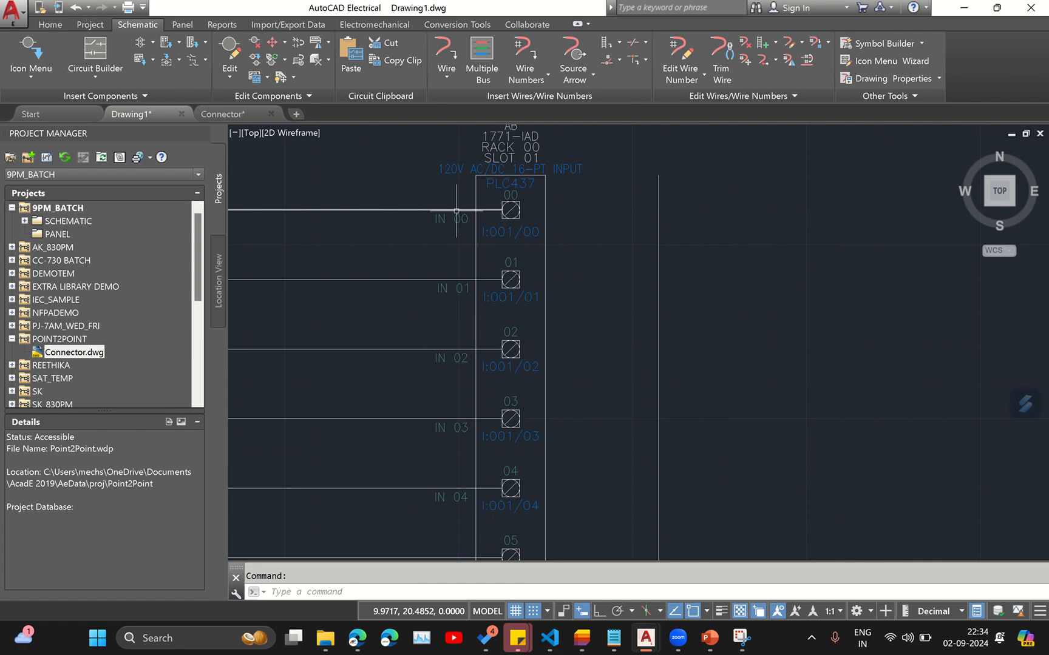
pyautogui.moveTo(582, 233); pyautogui.dragTo(595, 198, button='middle')
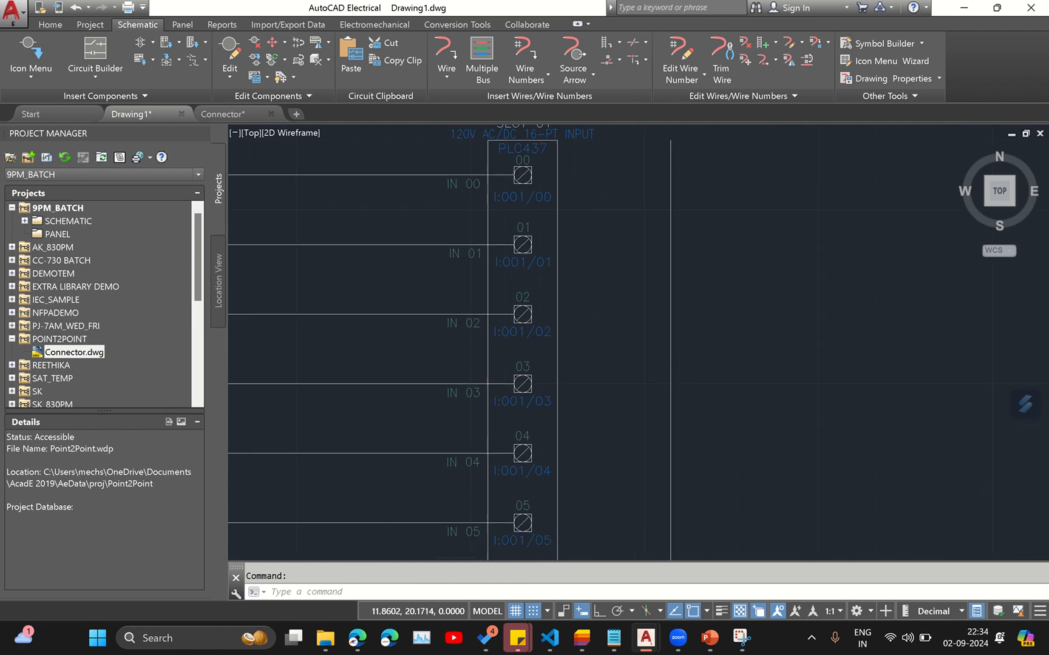
pyautogui.moveTo(554, 162); pyautogui.dragTo(587, 241, button='middle')
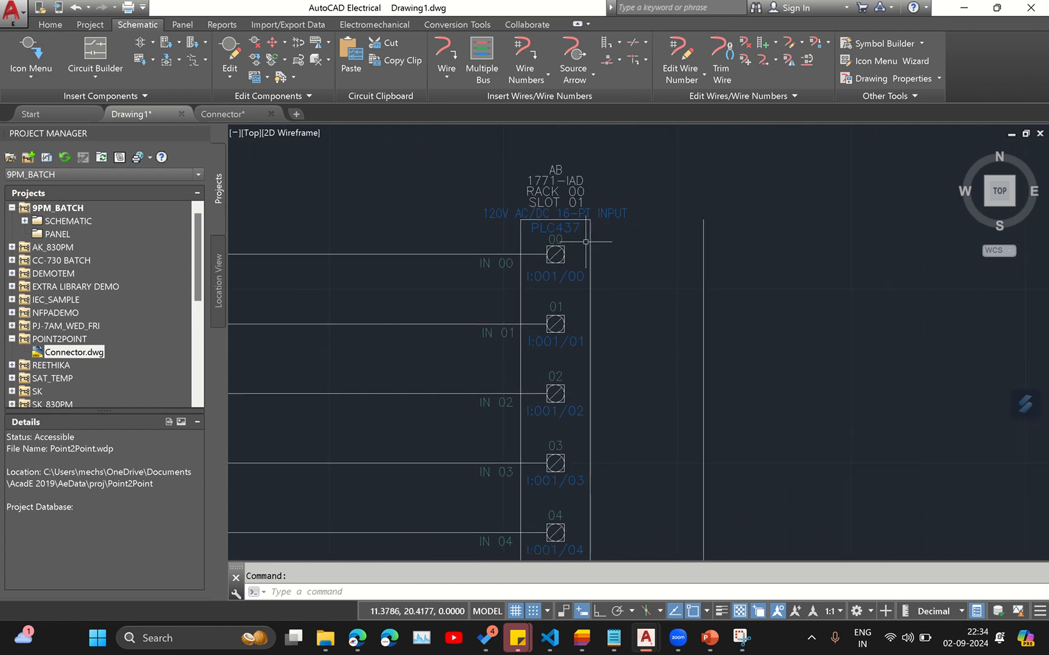
pyautogui.rightClick(566, 229)
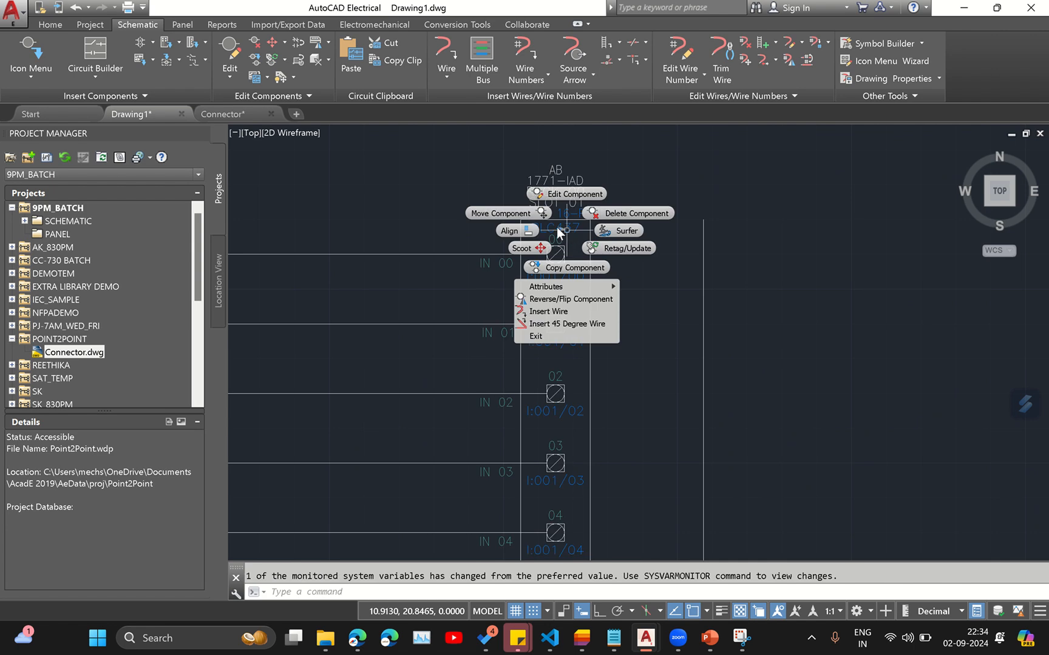
pyautogui.click(564, 194)
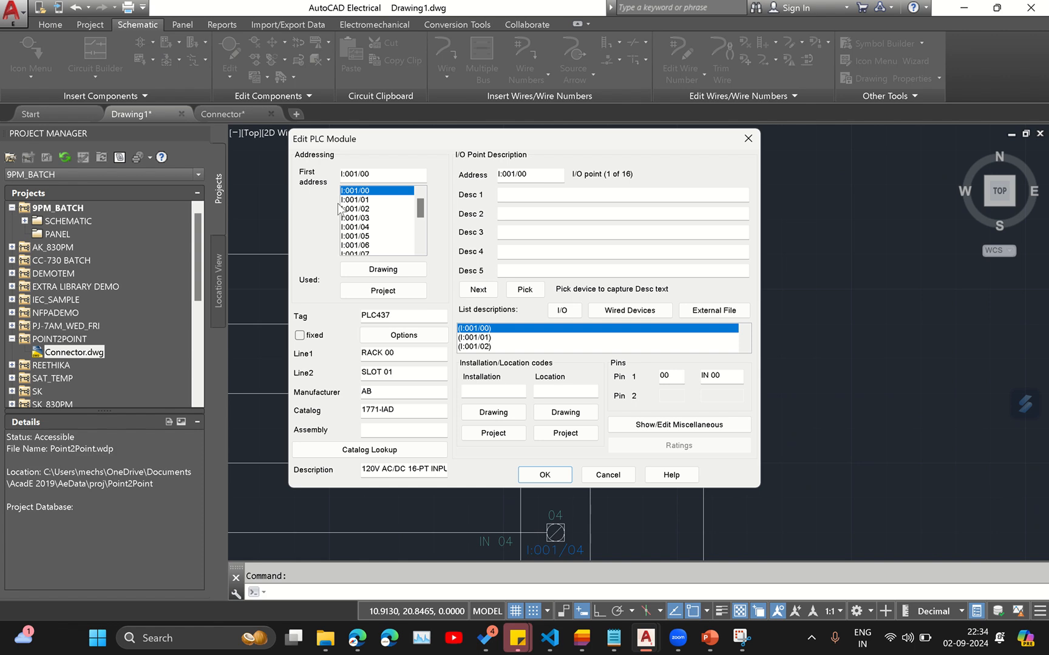
# Step: Go through the module's I/O address list to examine its individual points
pyautogui.click(361, 199)
pyautogui.click(362, 209)
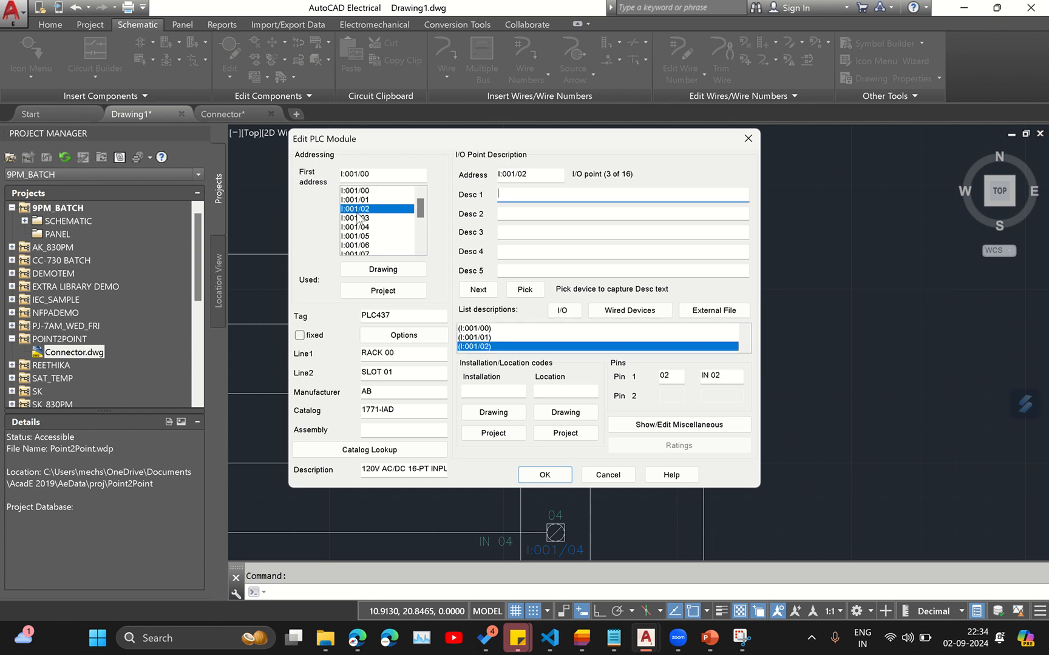
pyautogui.click(362, 218)
pyautogui.click(363, 227)
pyautogui.click(364, 236)
pyautogui.scroll(-3, 389, 240)
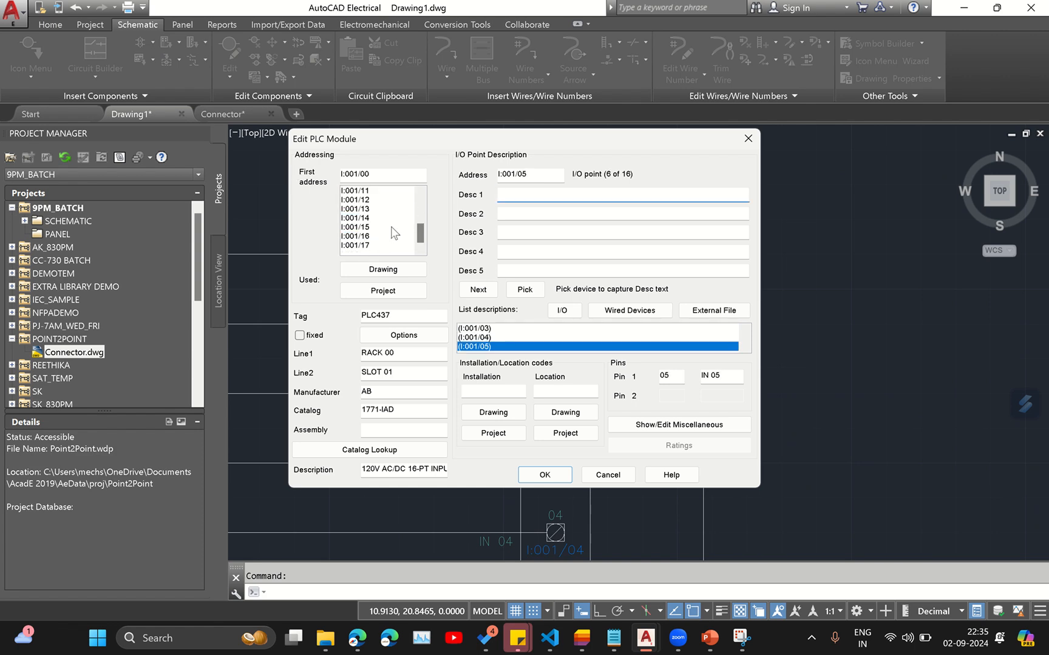
pyautogui.scroll(3, 383, 226)
# Step: Describe I/O point I:001/00 with PALLET on the first description line and RAISED on the second
pyautogui.click(364, 192)
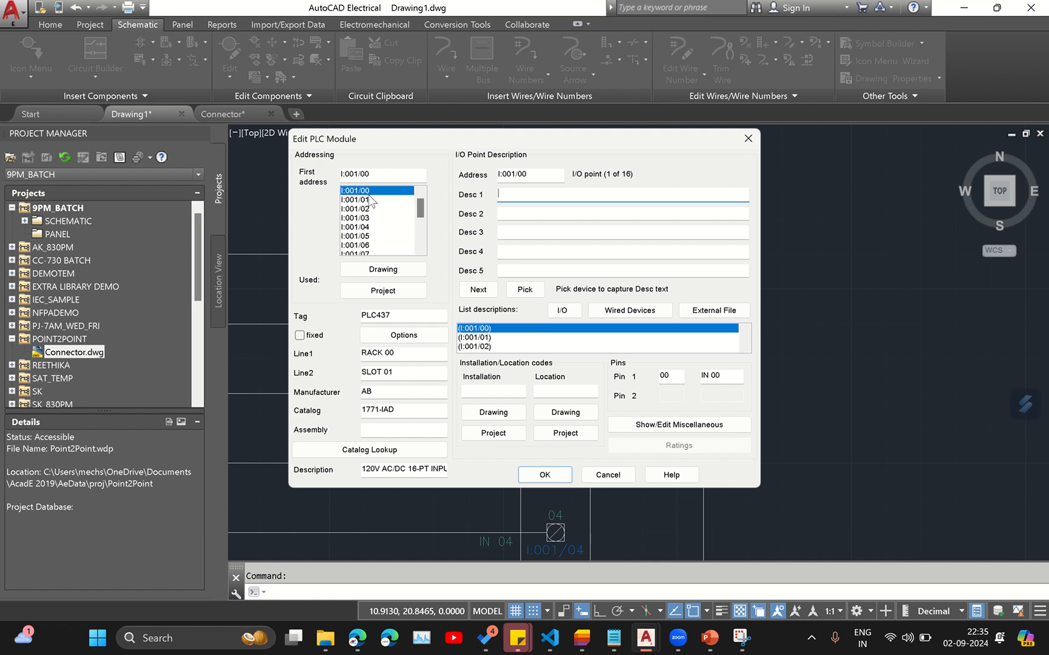
pyautogui.click(523, 212)
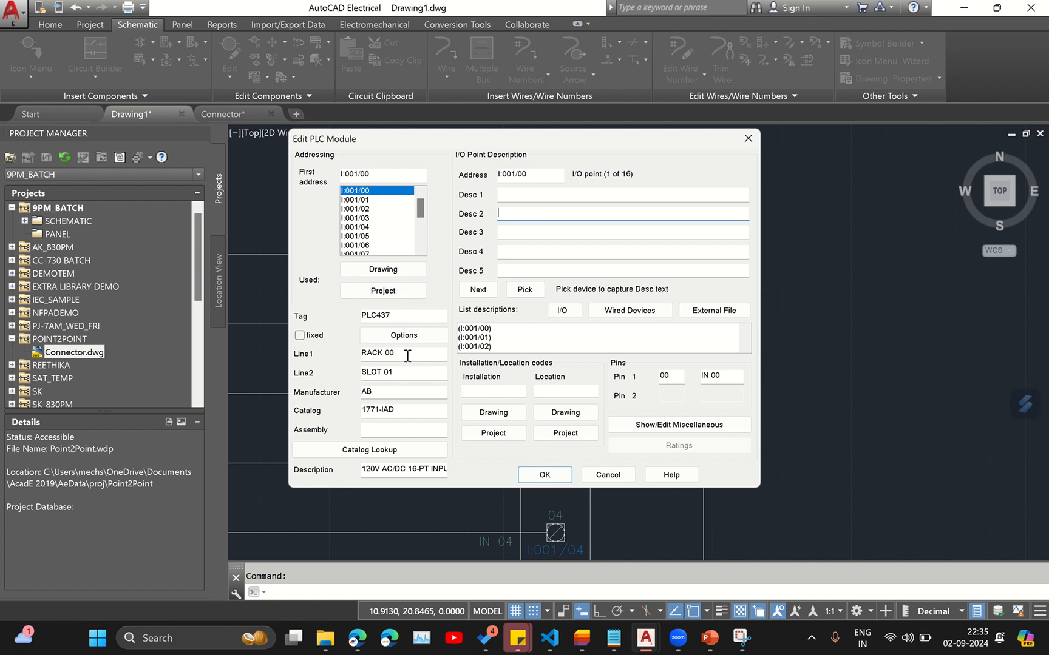
pyautogui.click(524, 195)
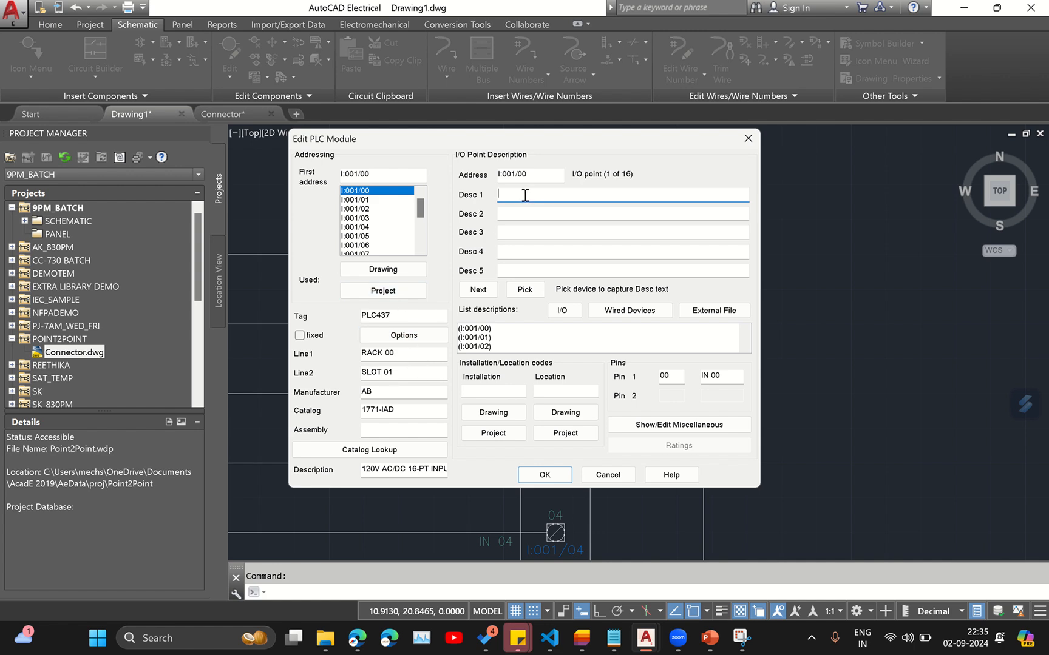
pyautogui.moveTo(491, 139); pyautogui.dragTo(623, 140)
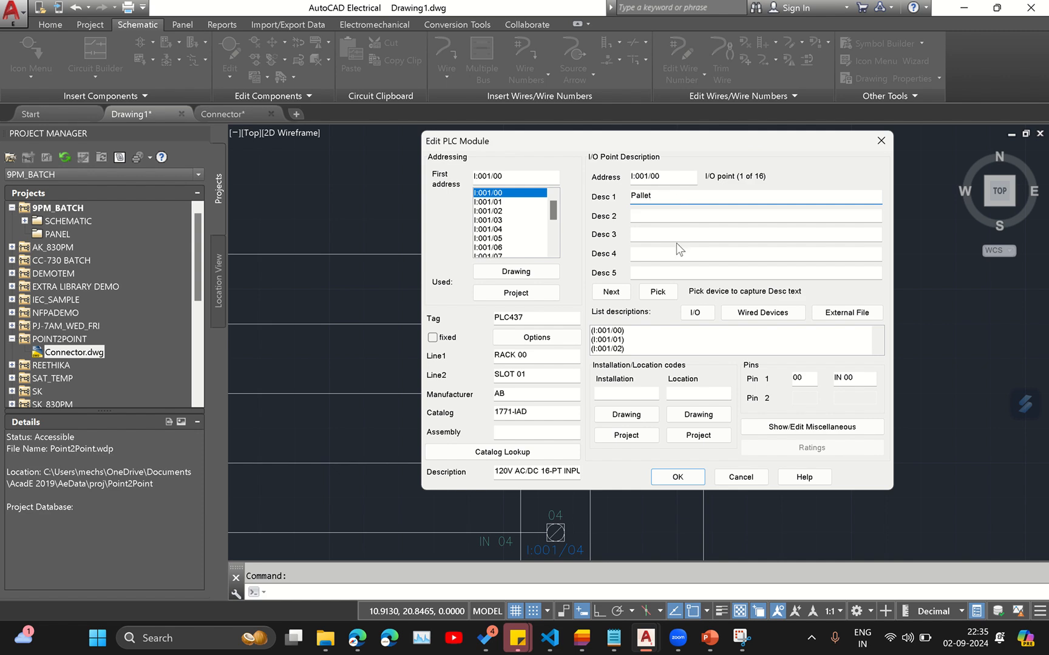
pyautogui.click(665, 217)
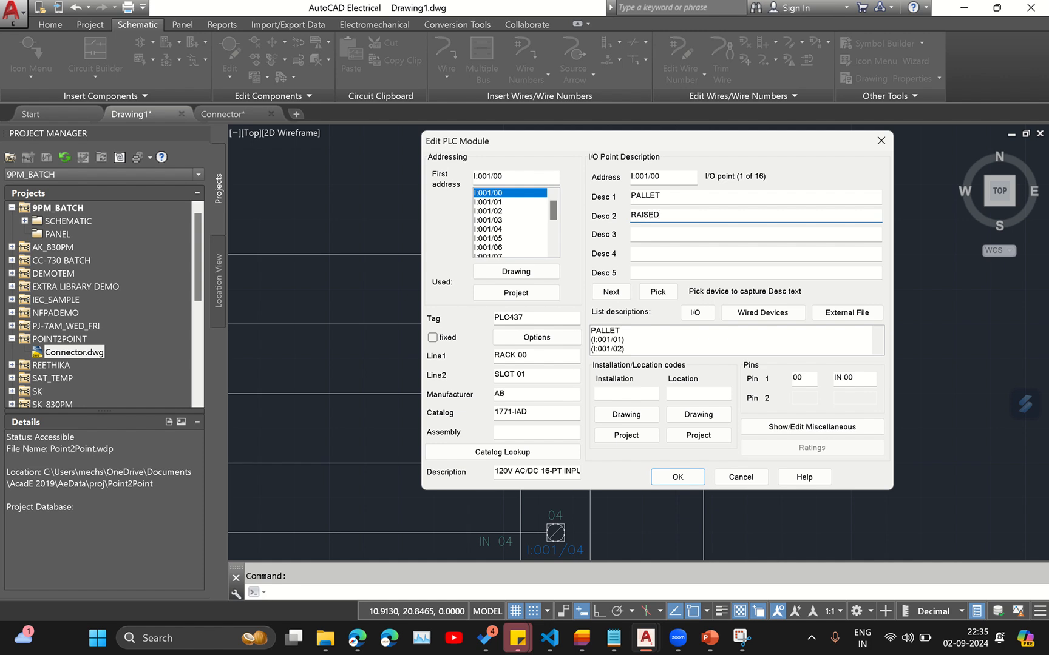
# Step: Re-enter 00 as the pin 1 number of point I:001/00 and clear the pin's description
pyautogui.click(614, 393)
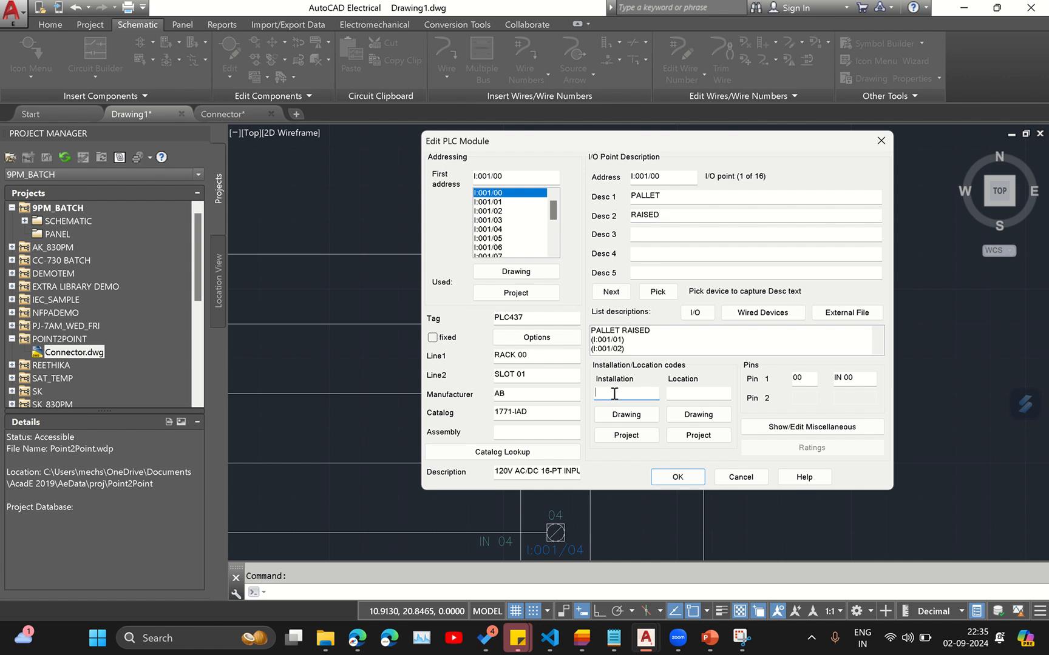
pyautogui.click(692, 395)
pyautogui.moveTo(805, 379); pyautogui.dragTo(789, 376)
pyautogui.press('BackSpace')
pyautogui.moveTo(827, 144); pyautogui.dragTo(977, 151)
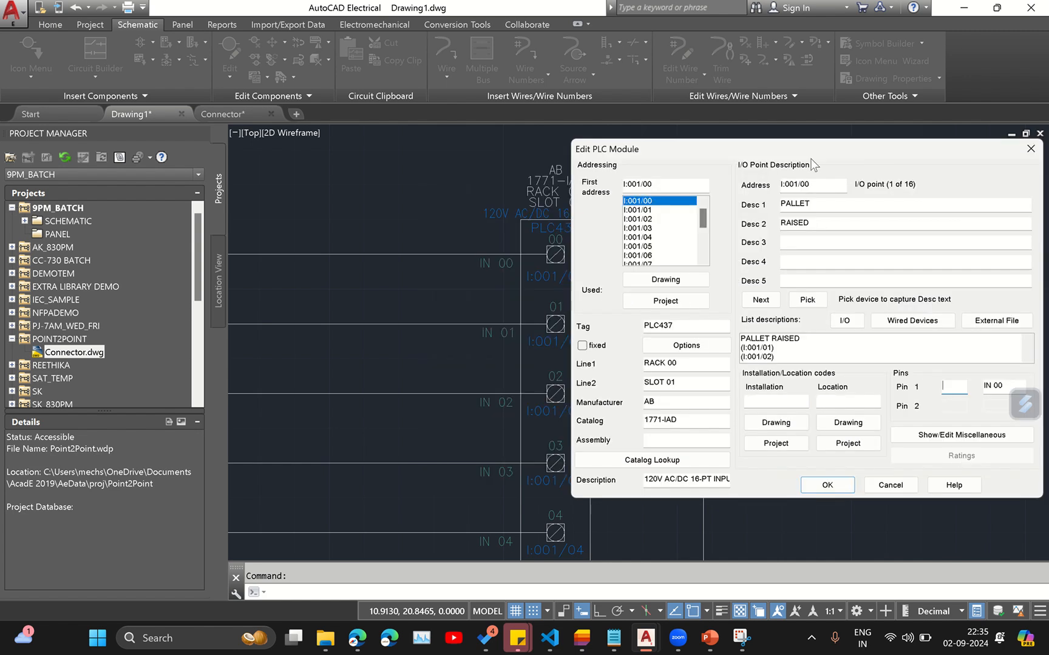
pyautogui.moveTo(833, 148); pyautogui.dragTo(723, 135)
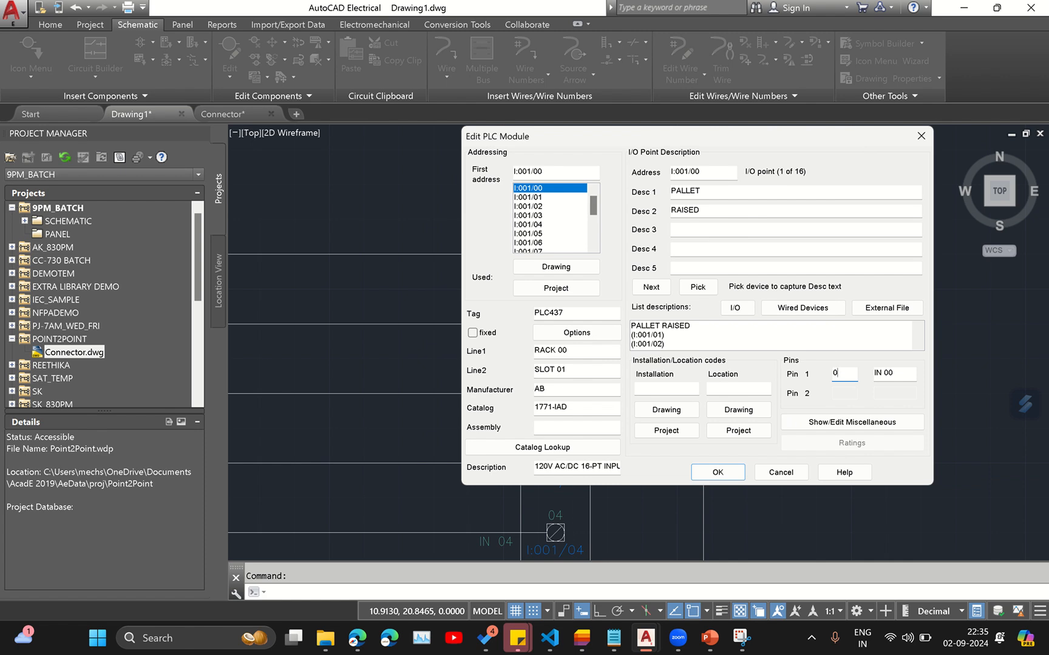
pyautogui.press('Tab')
pyautogui.press('BackSpace')
# Step: Review the terminal numbers and descriptions in the module's miscellaneous attributes, closing them without changes
pyautogui.click(845, 424)
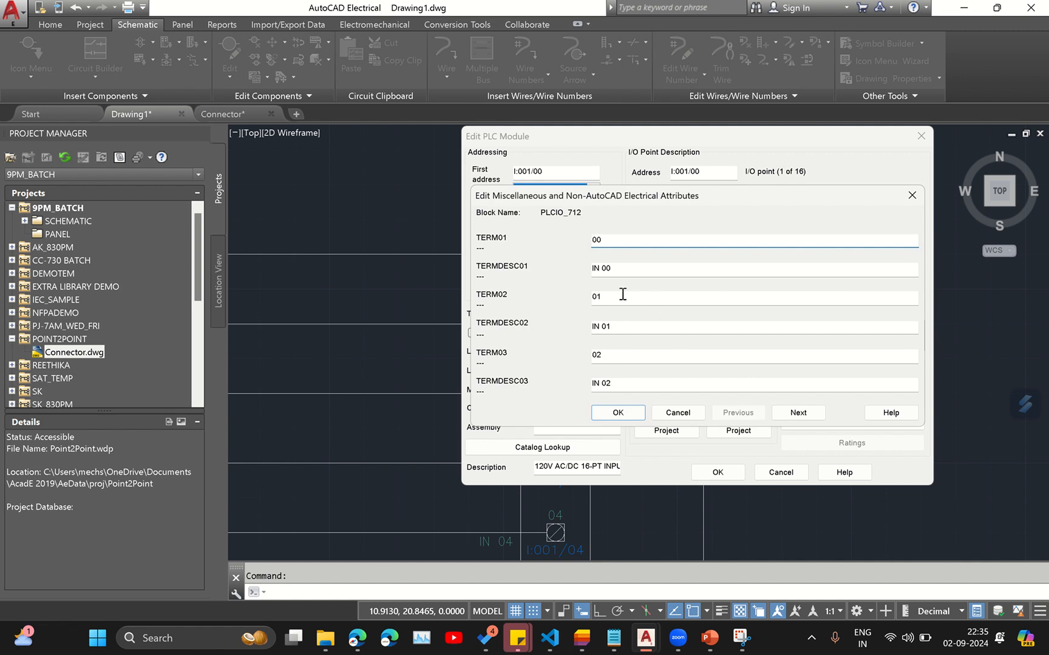
pyautogui.moveTo(623, 270); pyautogui.dragTo(561, 288)
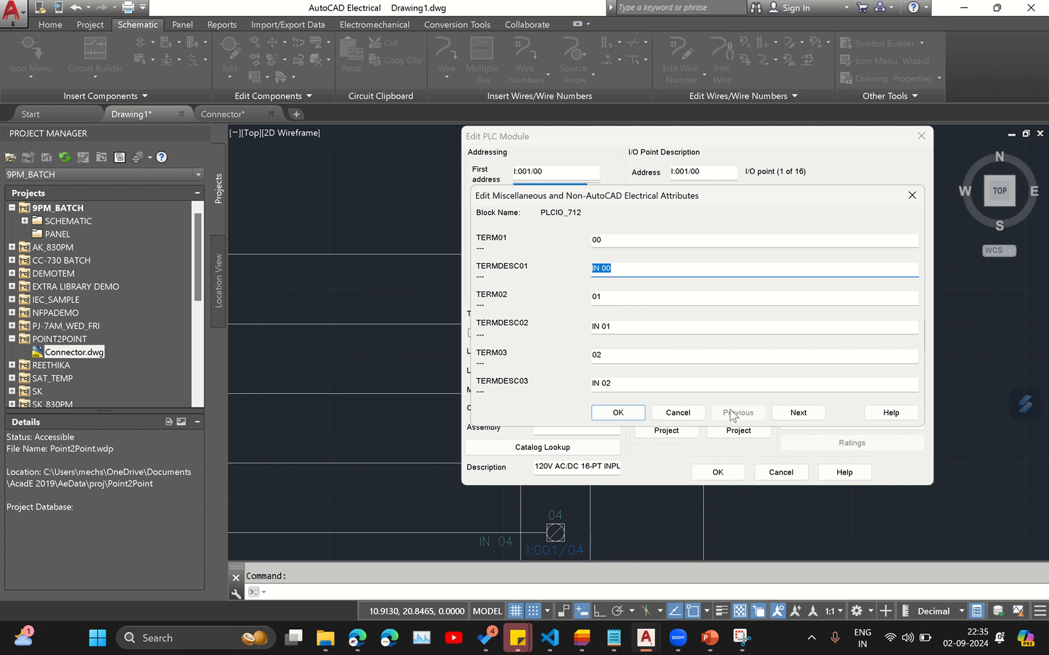
pyautogui.click(807, 416)
pyautogui.click(808, 416)
pyautogui.click(808, 418)
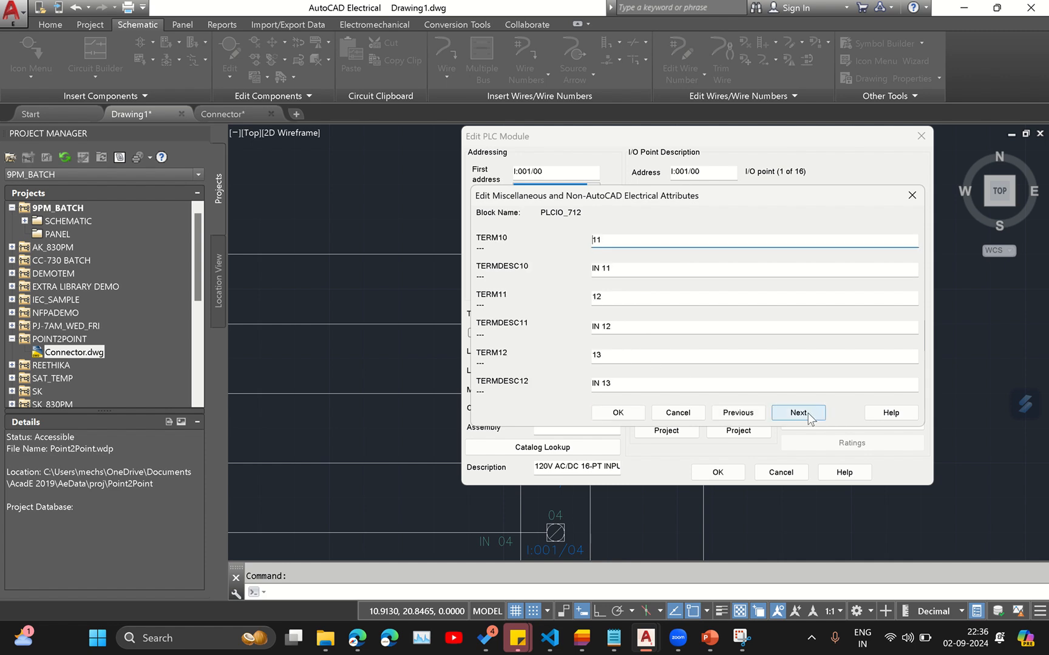
pyautogui.click(808, 414)
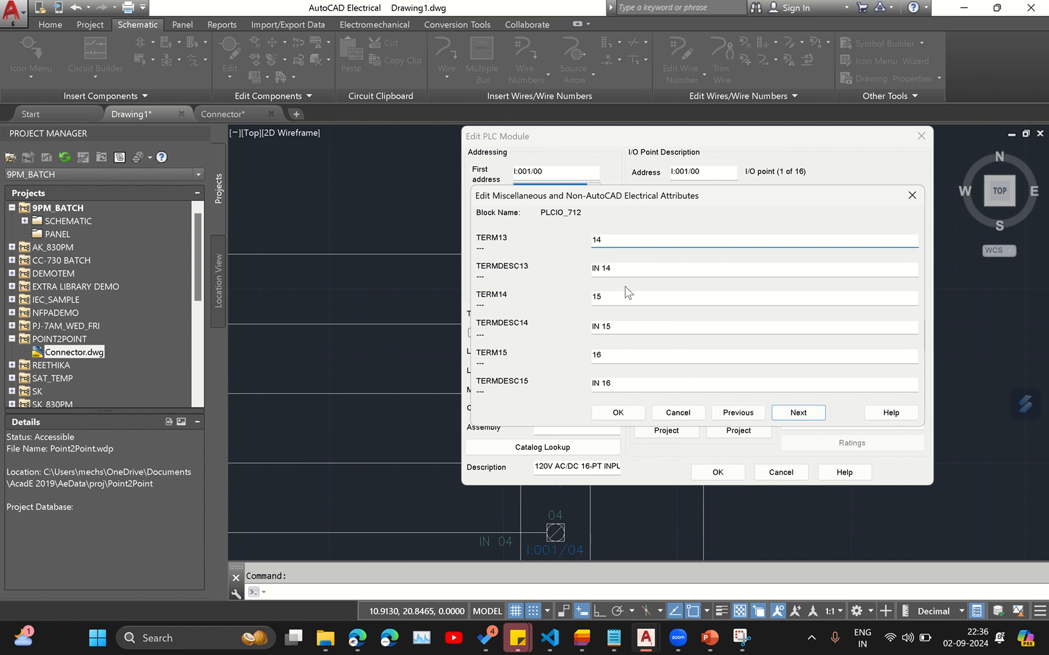
pyautogui.click(910, 195)
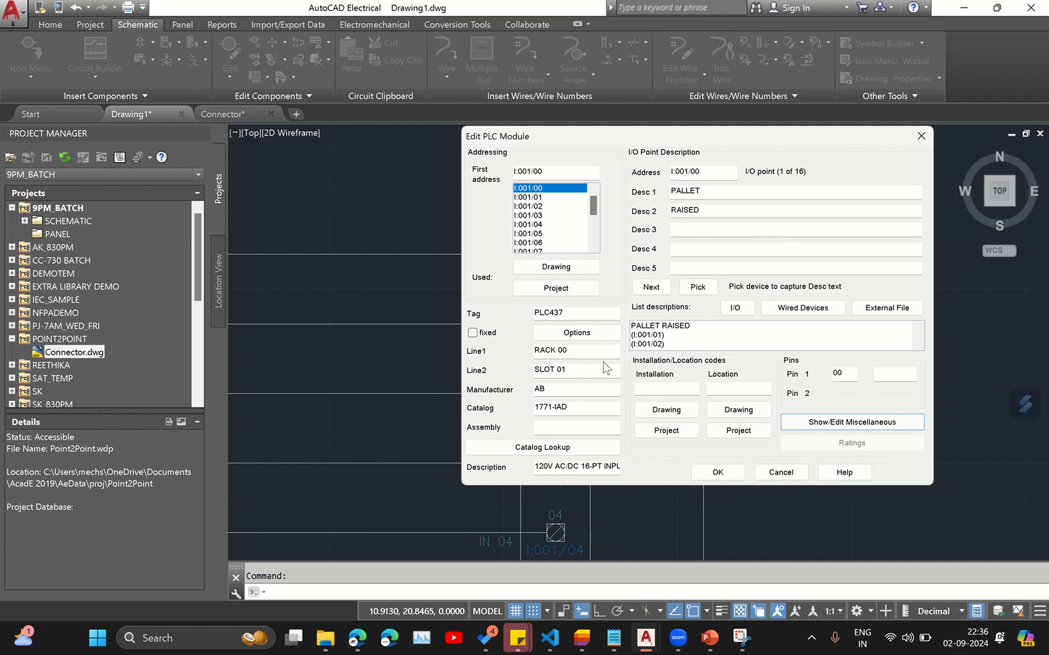
# Step: Accept the PLC module edits and inspect the description text beside the first I/O point
pyautogui.click(717, 472)
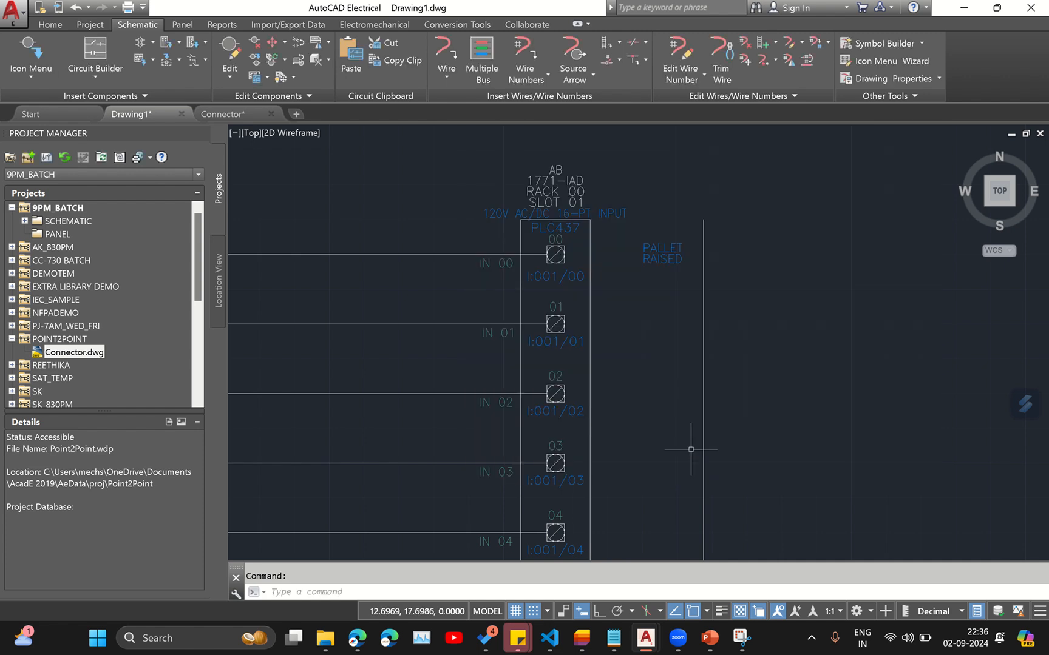
pyautogui.scroll(2, 604, 239)
pyautogui.scroll(-2, 598, 270)
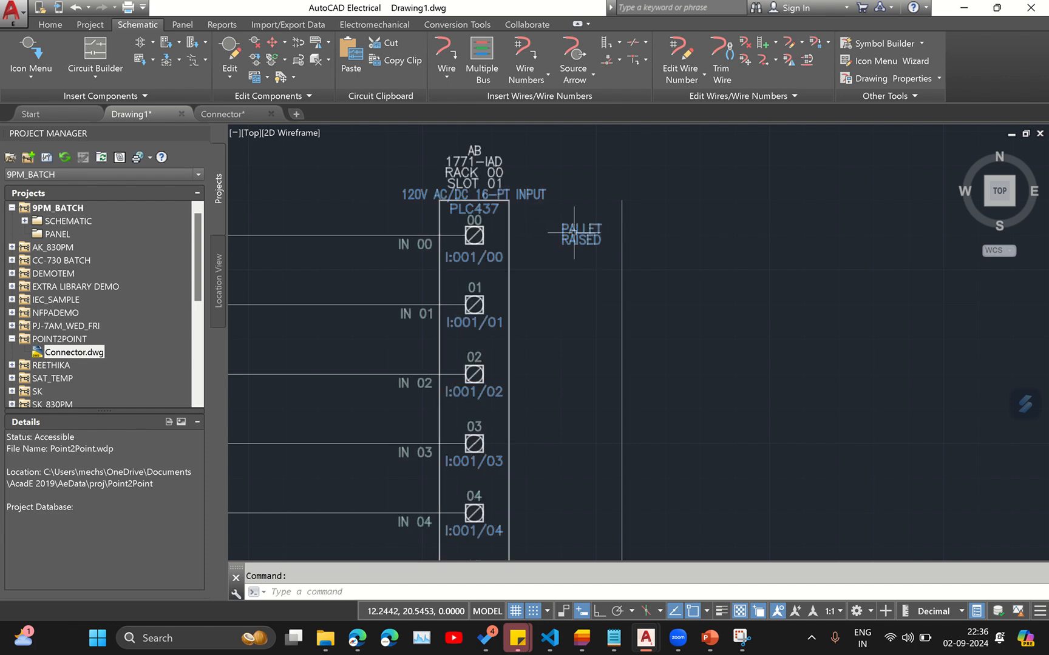
pyautogui.scroll(-4, 552, 221)
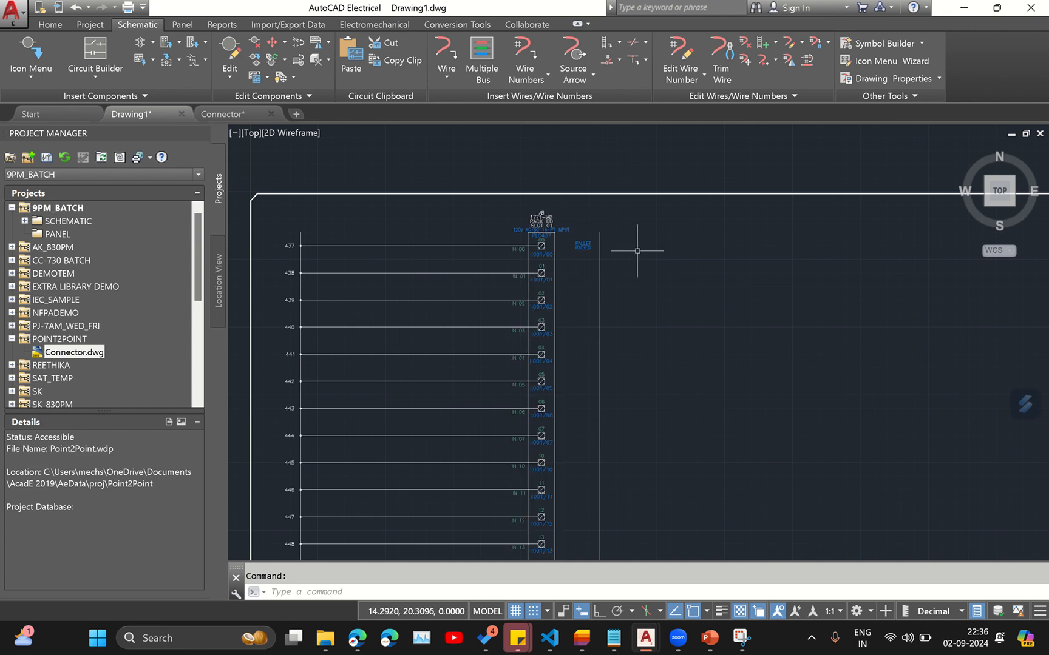
pyautogui.scroll(4, 583, 246)
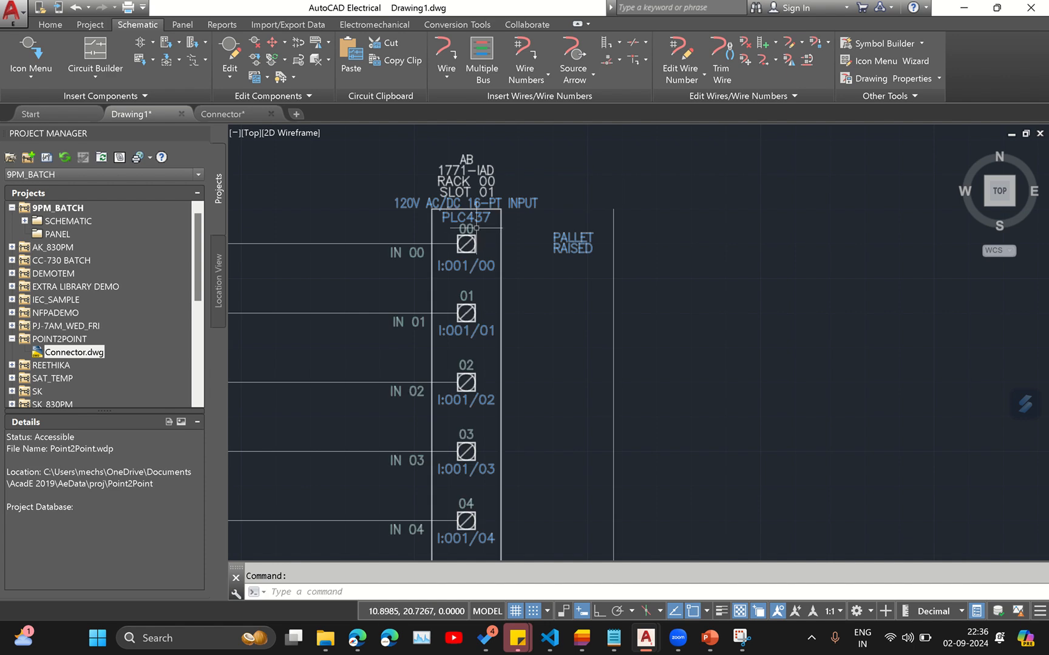
# Step: Scoot the whole PLC module, not just its I/O descriptions, along the rungs closer to the ladder's right rail
pyautogui.click(286, 43)
pyautogui.click(296, 70)
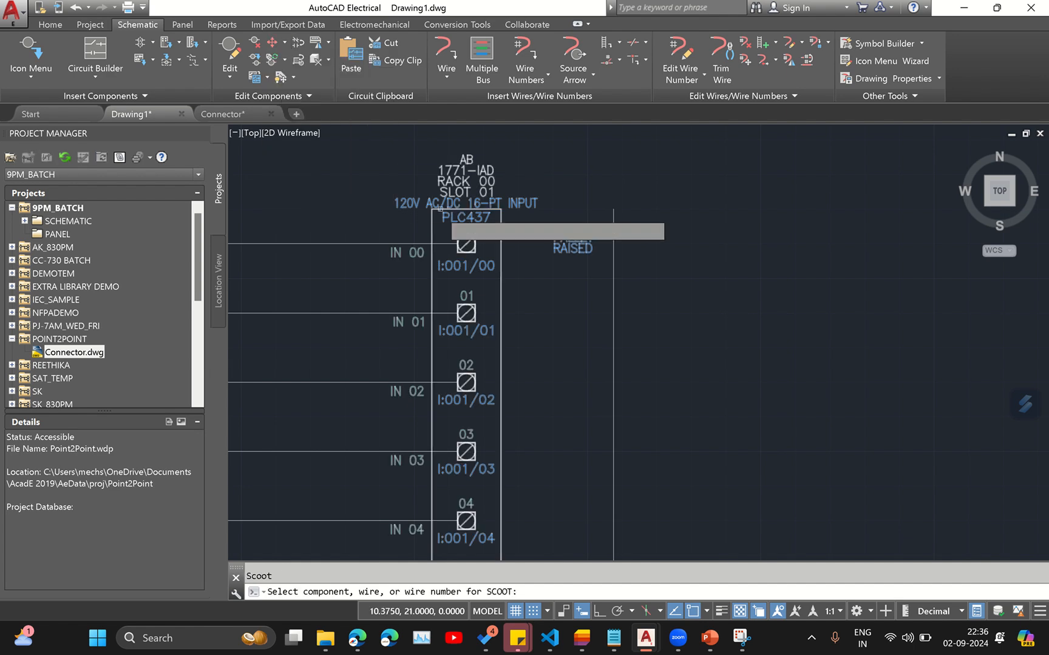
pyautogui.click(466, 210)
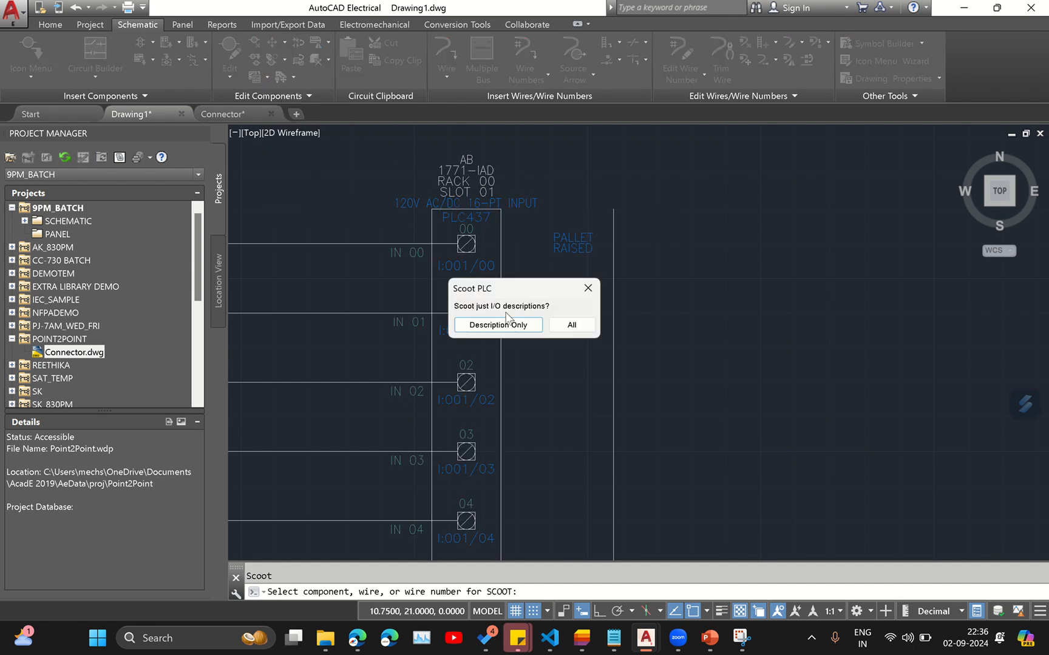
pyautogui.click(571, 325)
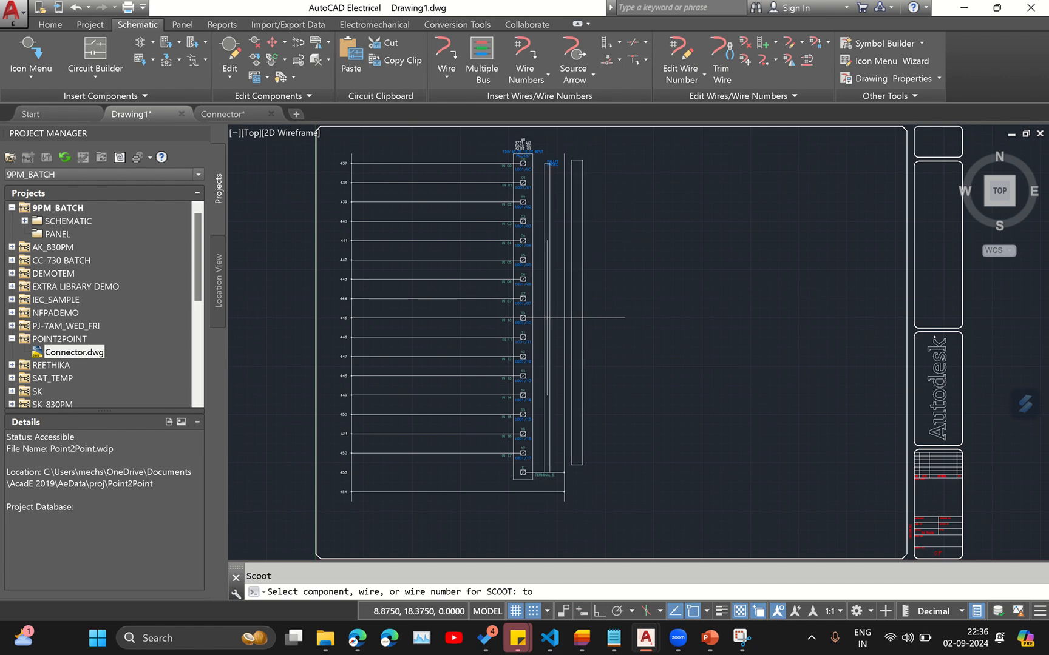
pyautogui.click(547, 317)
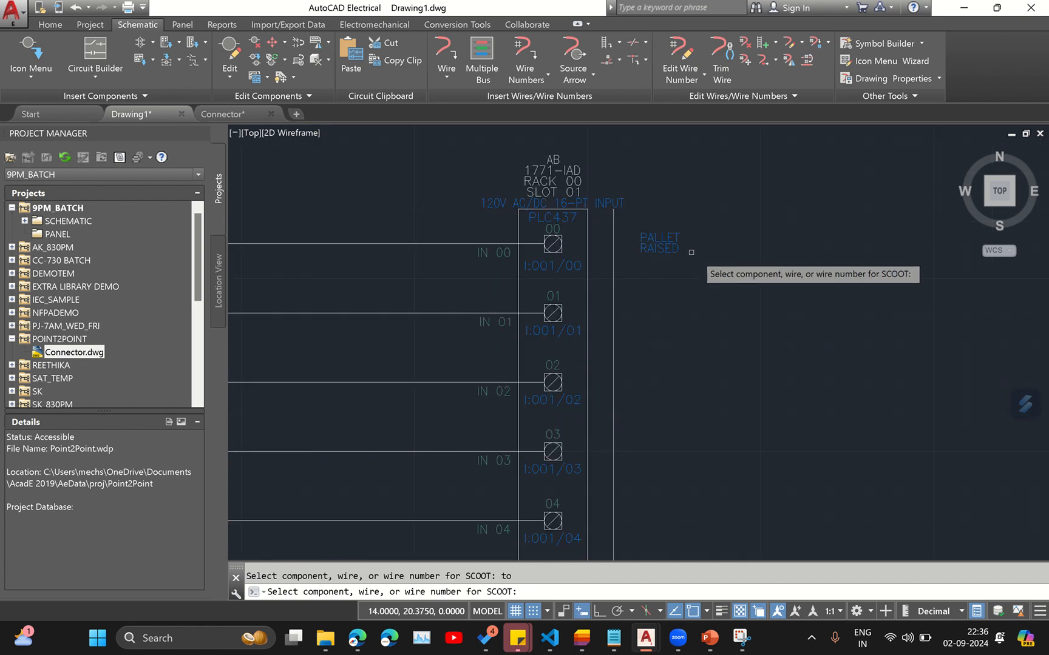
pyautogui.press('Return')
# Step: Edit the PLC module to clear the pin 1 description IN 00 of point I:001/00 and accept the change
pyautogui.scroll(-1, 663, 263)
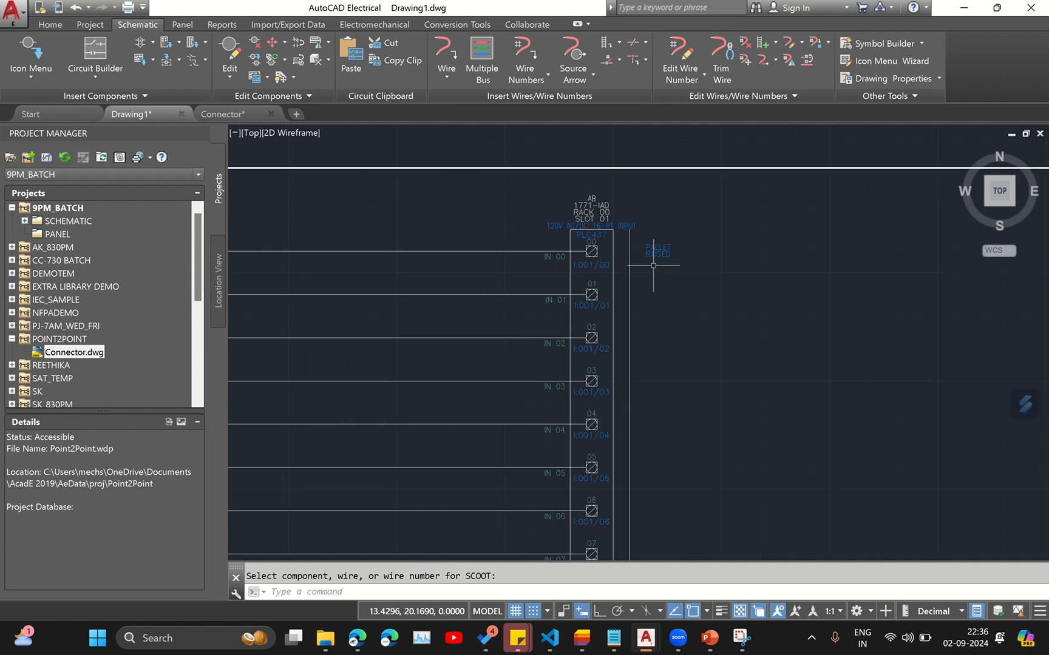
pyautogui.scroll(-2, 580, 355)
pyautogui.scroll(5, 623, 374)
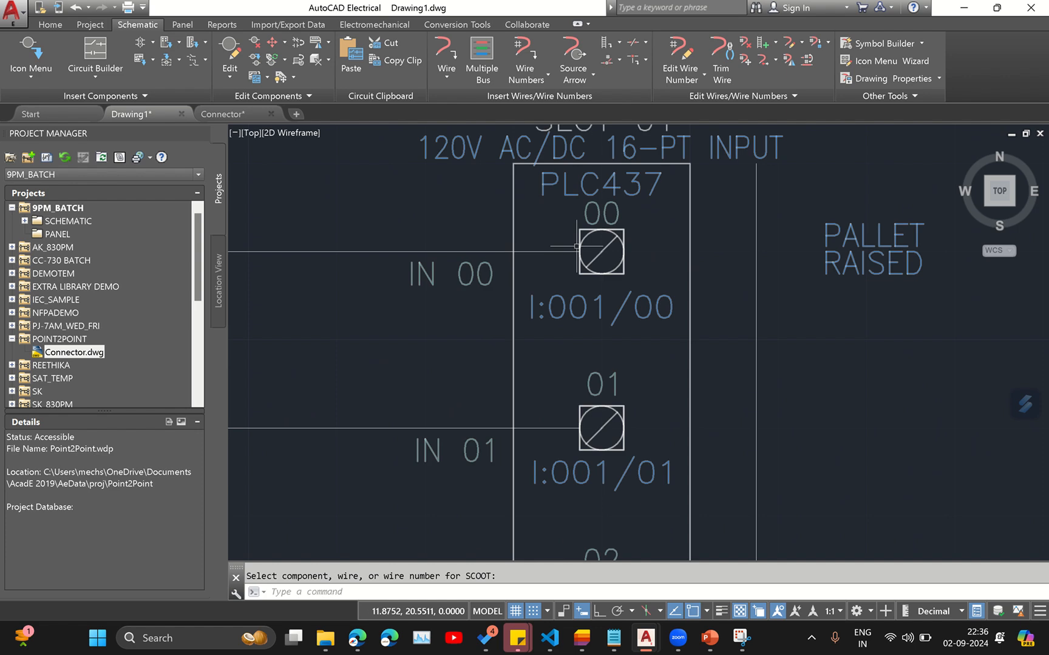
pyautogui.rightClick(589, 242)
pyautogui.click(592, 214)
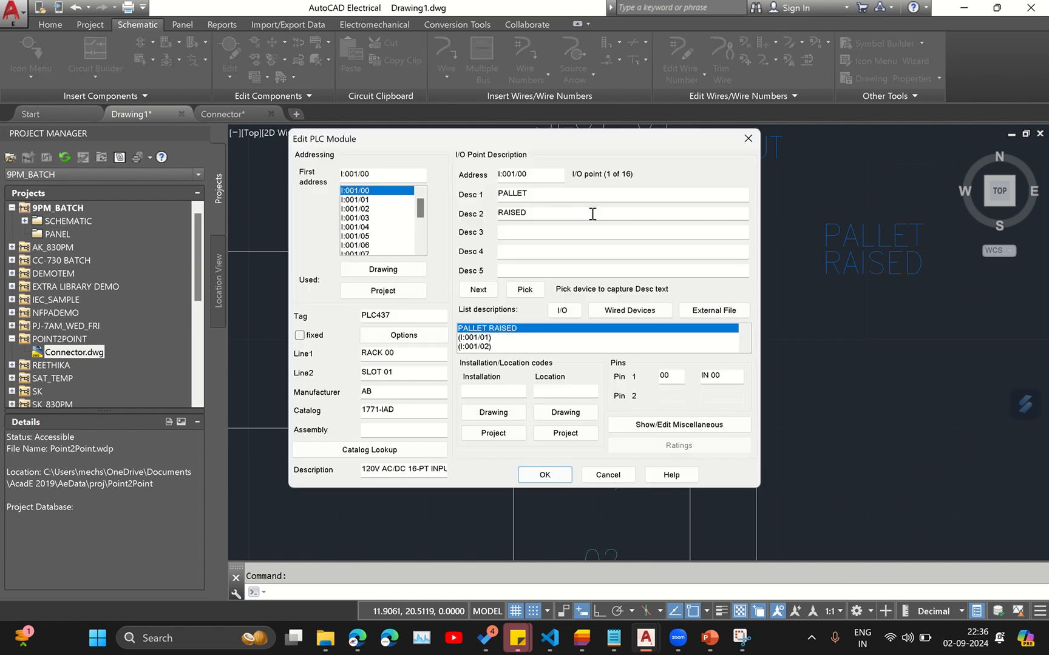
pyautogui.moveTo(723, 375); pyautogui.dragTo(665, 376)
pyautogui.press('BackSpace')
pyautogui.click(544, 474)
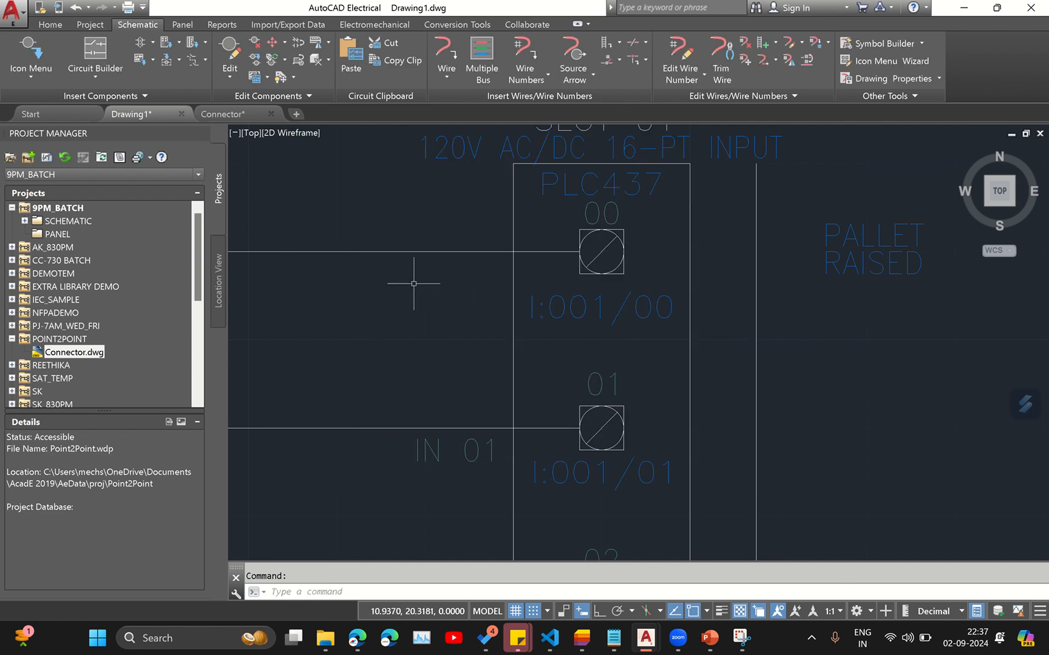
pyautogui.scroll(-4, 613, 297)
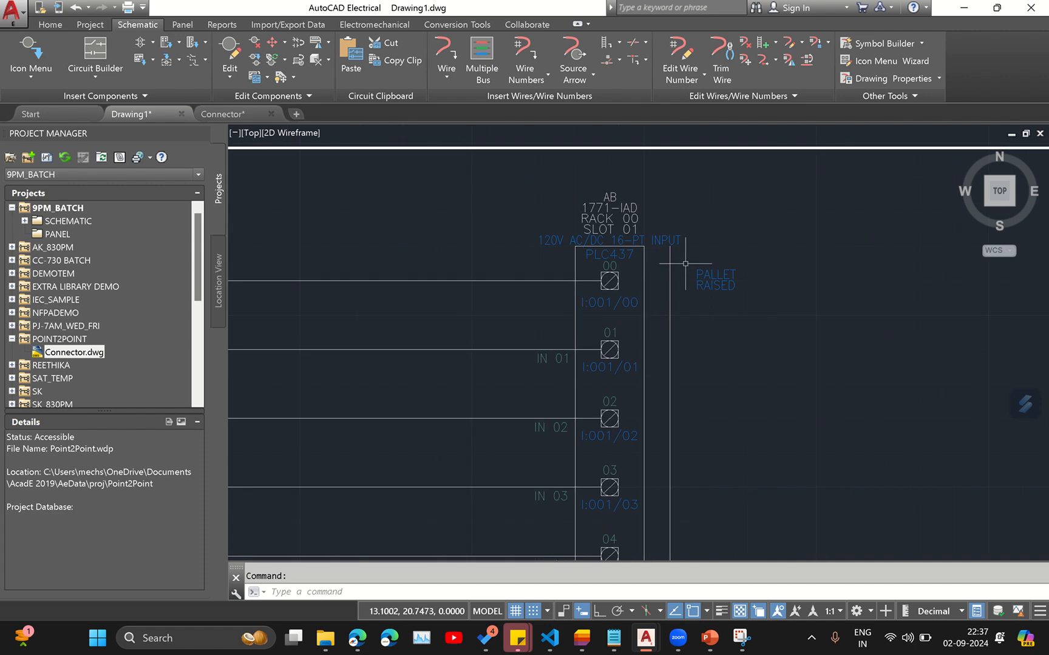
pyautogui.click(180, 43)
pyautogui.moveTo(708, 637)
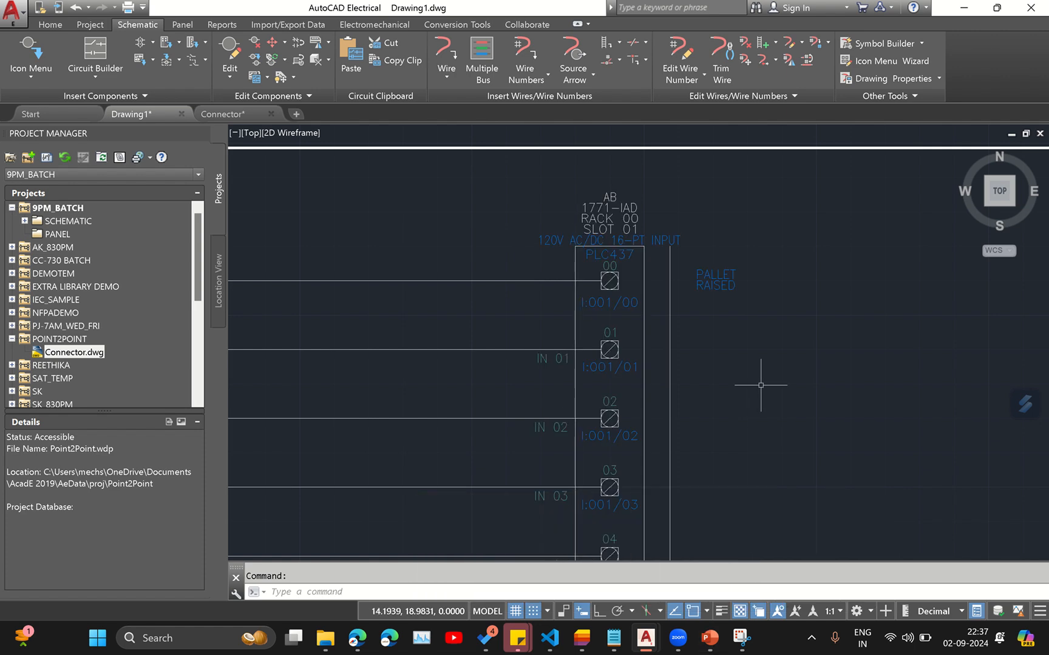